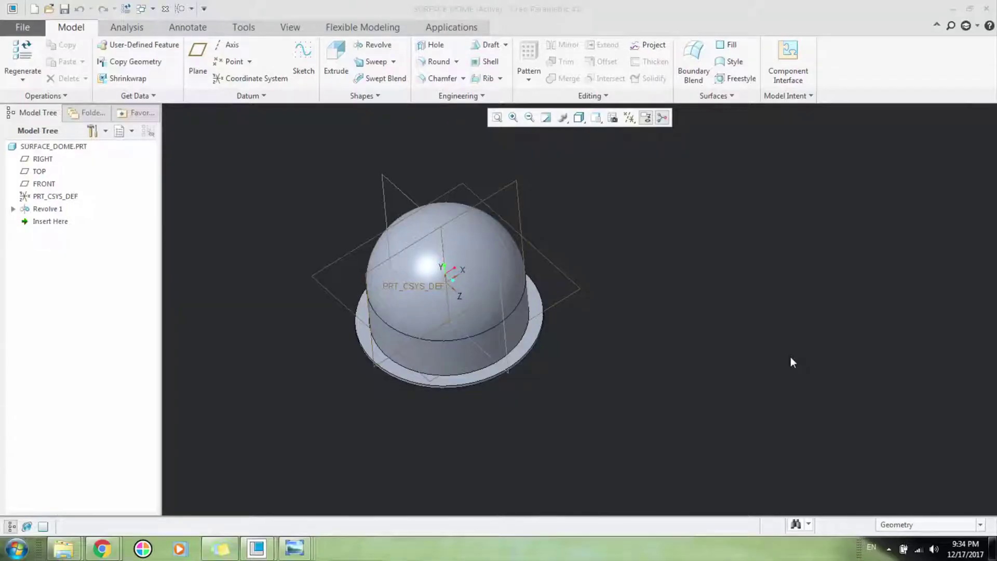
Inspect the revolved dome, its cylindrical base and flange, and the surrounding datum planes.
scroll(492, 308, up, 4)
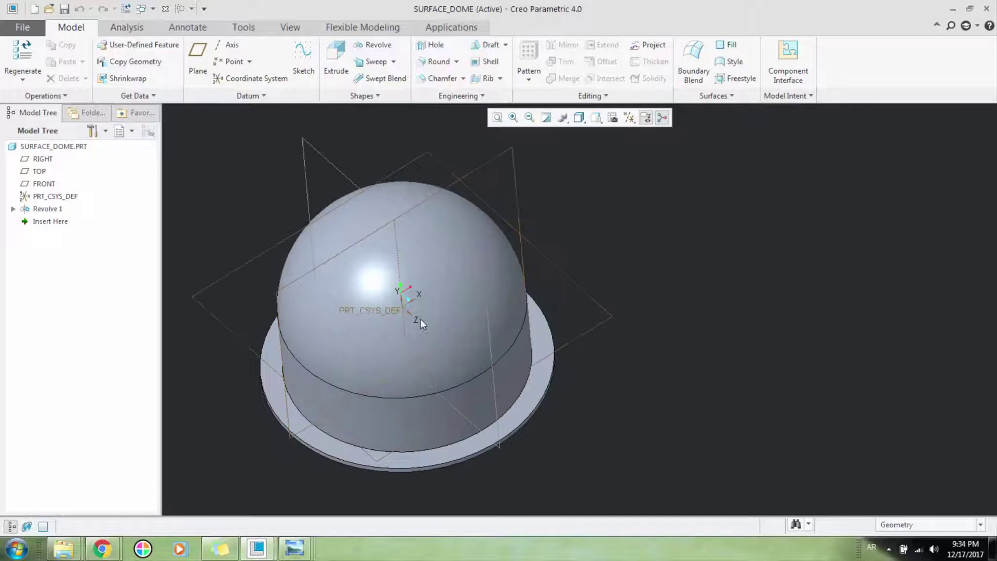
middle_drag(417, 313, 420, 318)
scroll(419, 318, down, 3)
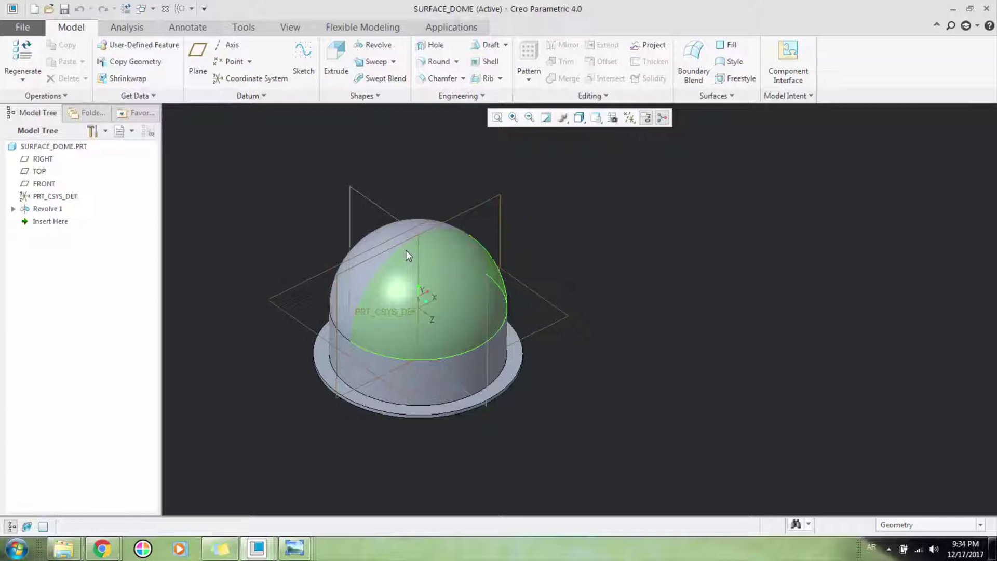
scroll(317, 367, down, 3)
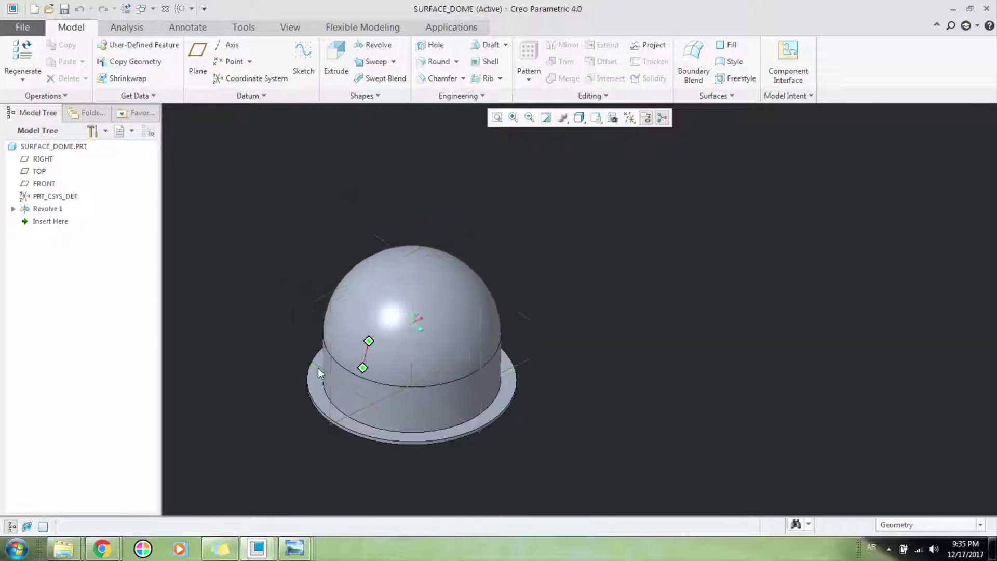
scroll(397, 359, down, 3)
shift+middle_drag(290, 363, 396, 347)
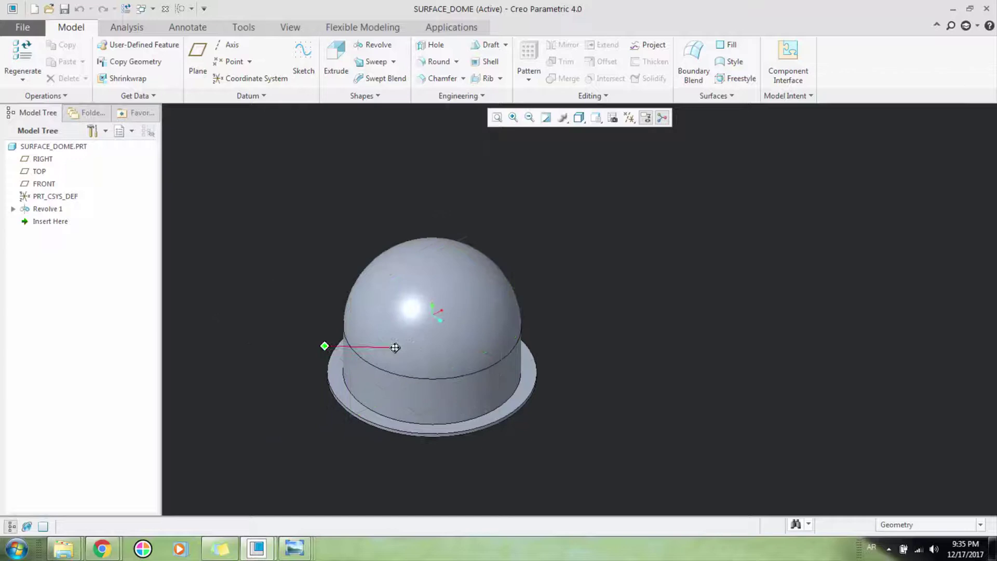
scroll(339, 379, up, 2)
scroll(338, 379, up, 3)
scroll(417, 339, down, 3)
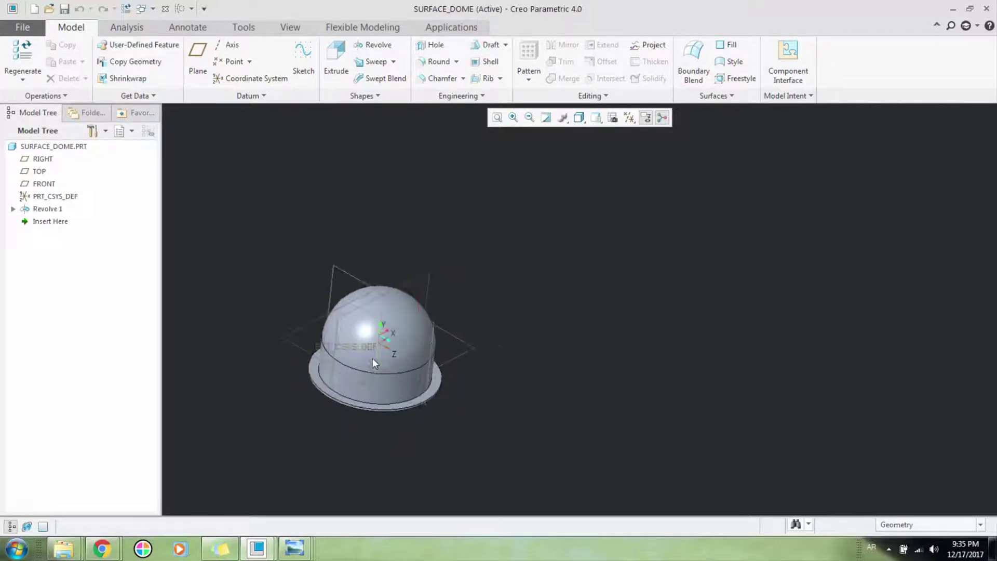
scroll(372, 357, up, 3)
scroll(415, 319, down, 2)
scroll(437, 306, up, 3)
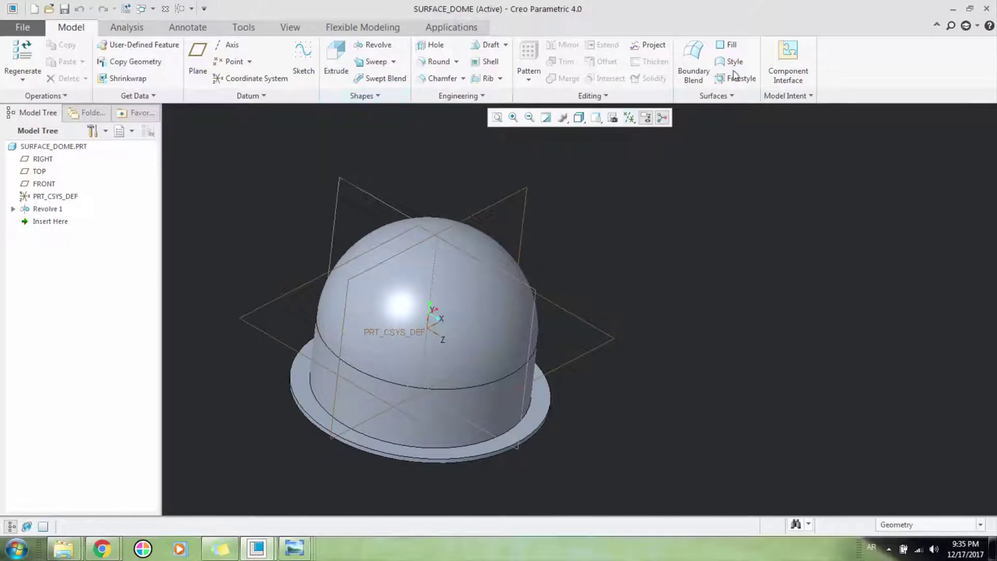
scroll(450, 370, down, 4)
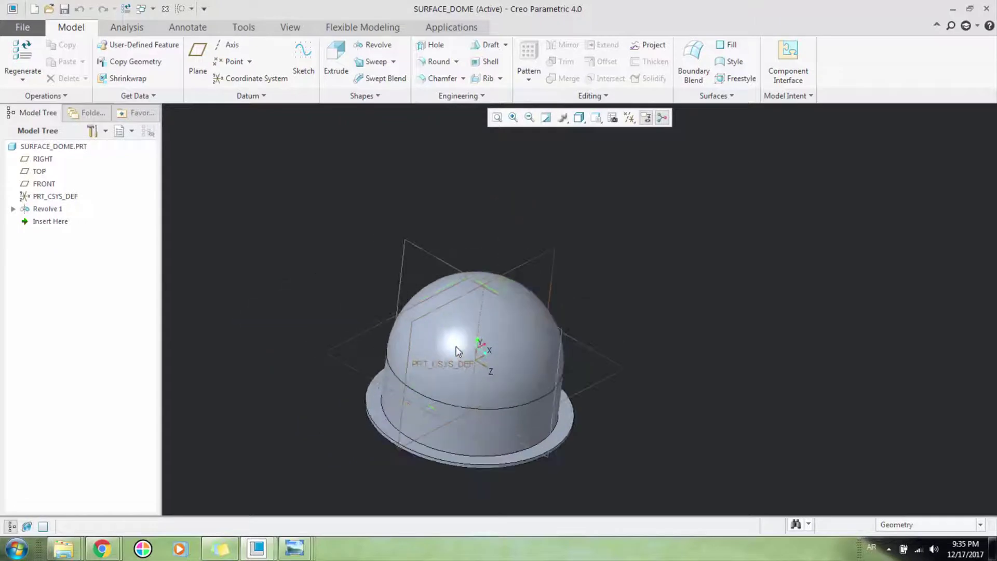
scroll(435, 353, up, 3)
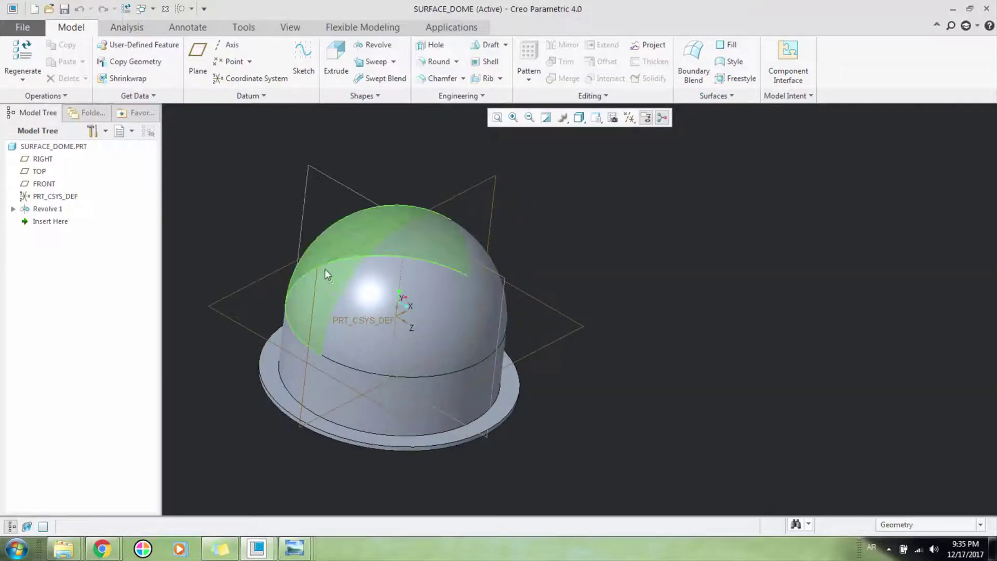
scroll(379, 232, down, 4)
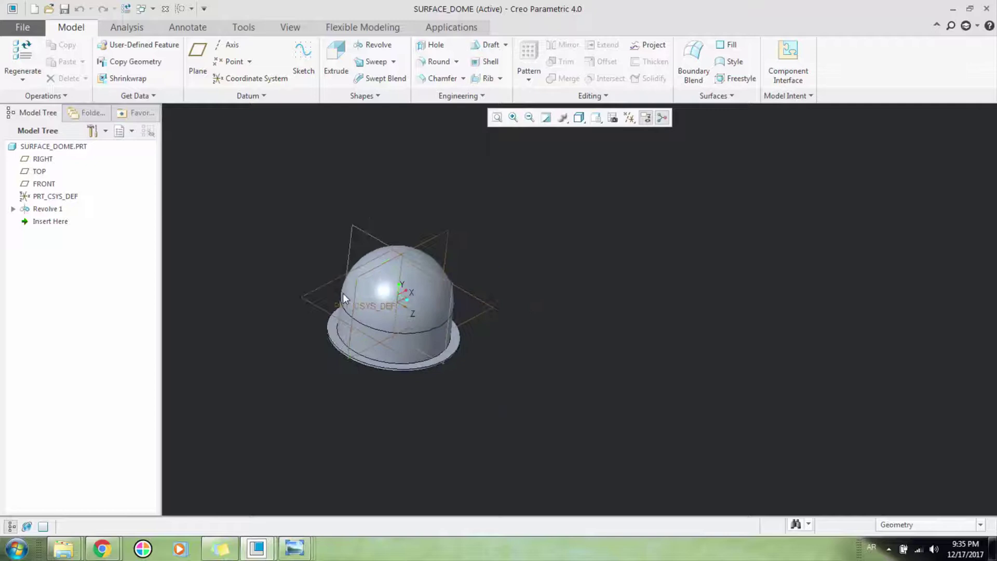
Create a datum plane parallel to the TOP plane, offset about 553.80 above the dome.
click(305, 302)
scroll(288, 337, down, 2)
scroll(287, 339, up, 2)
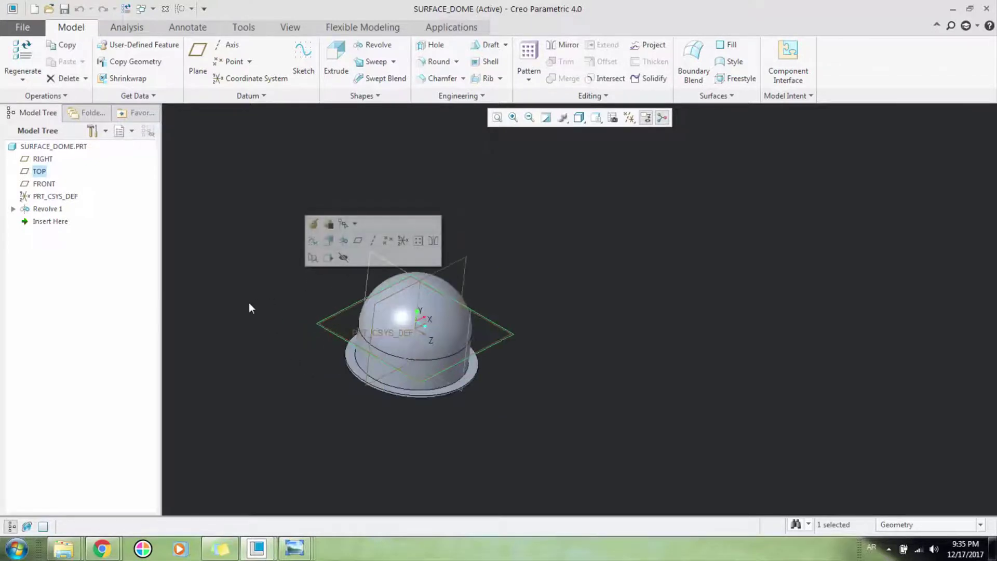
click(358, 241)
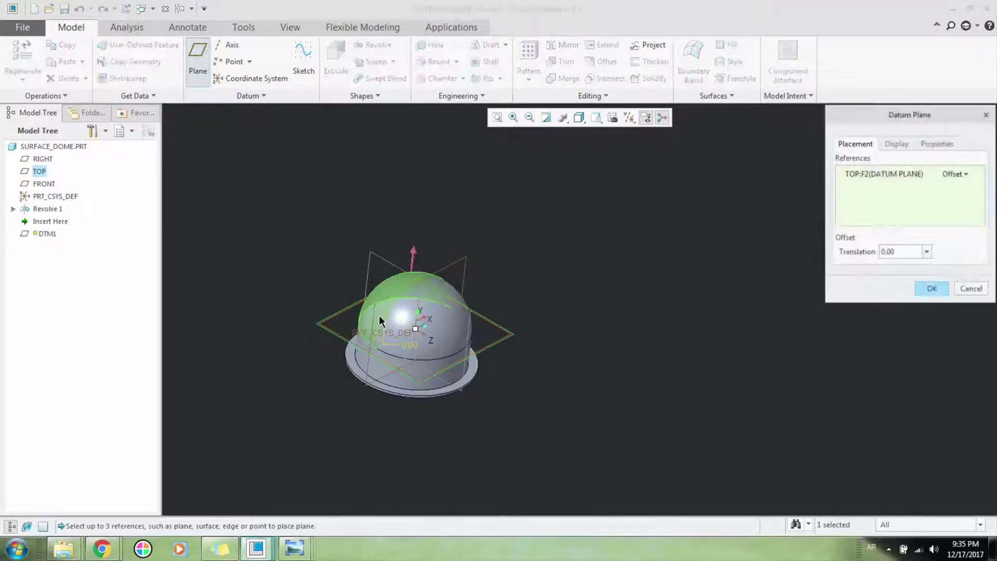
drag(416, 332, 422, 223)
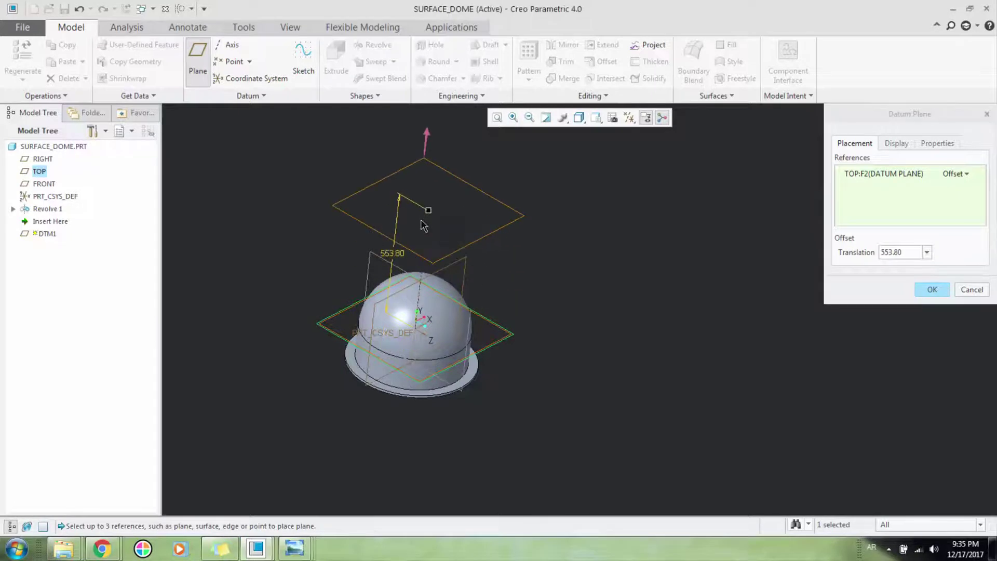
click(931, 289)
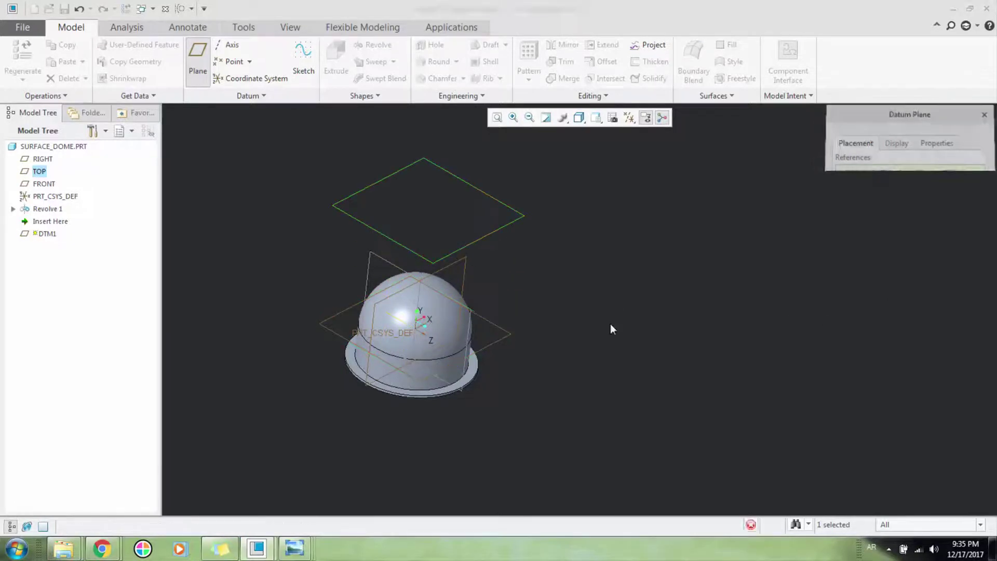
Start a sketch on the new offset plane above the dome and orient the view parallel to it.
click(339, 210)
scroll(331, 297, up, 3)
scroll(328, 293, down, 3)
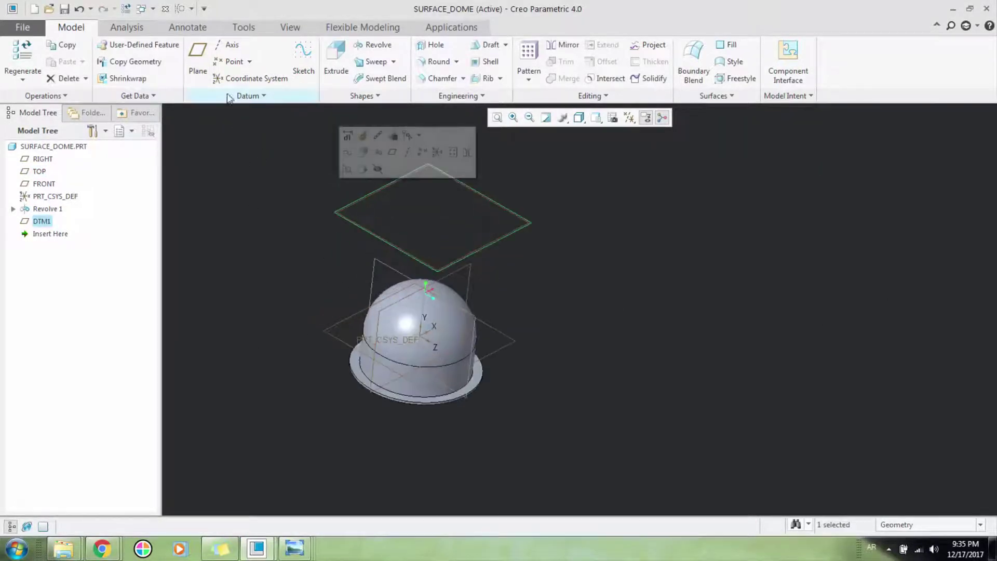
click(304, 73)
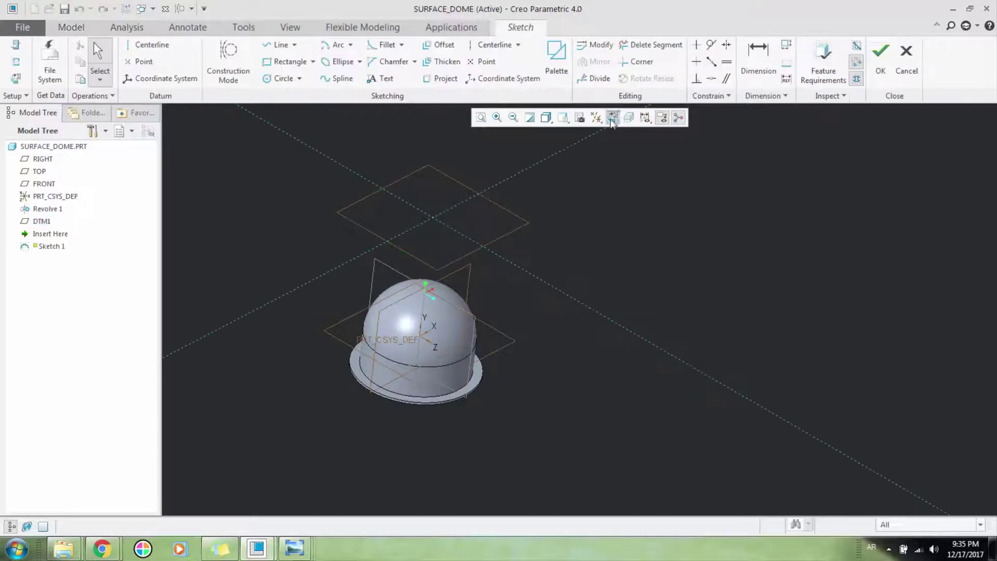
click(612, 118)
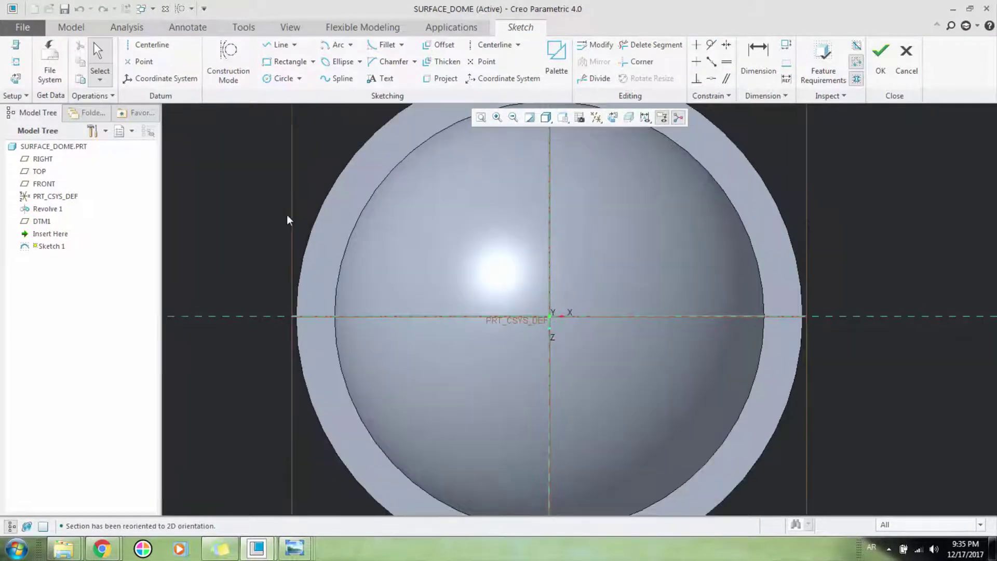
scroll(379, 245, up, 3)
scroll(360, 205, down, 3)
Paste the copied Coca-Cola logo centred on the sketch origin and set its scale factor to 10.
right_click(362, 204)
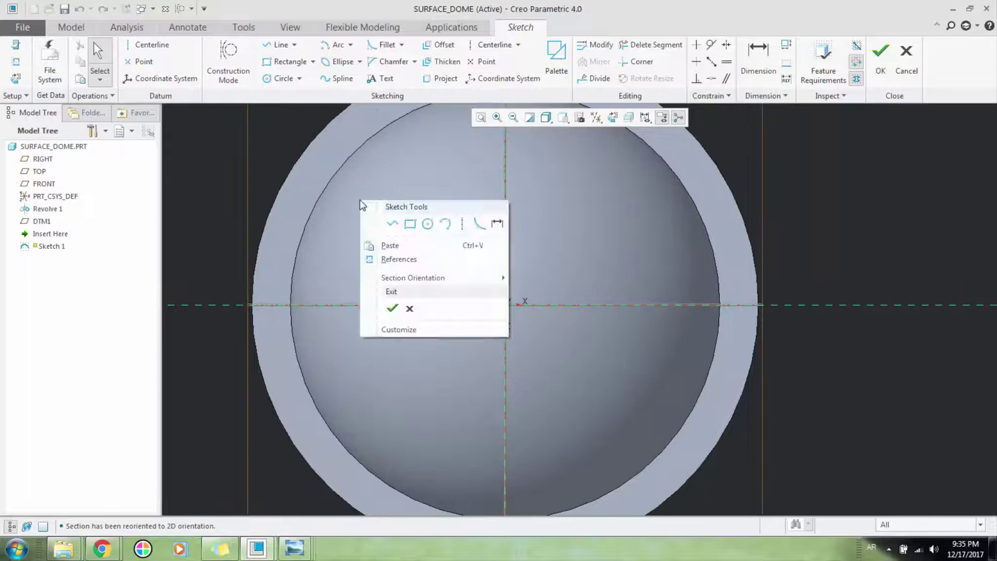
click(390, 245)
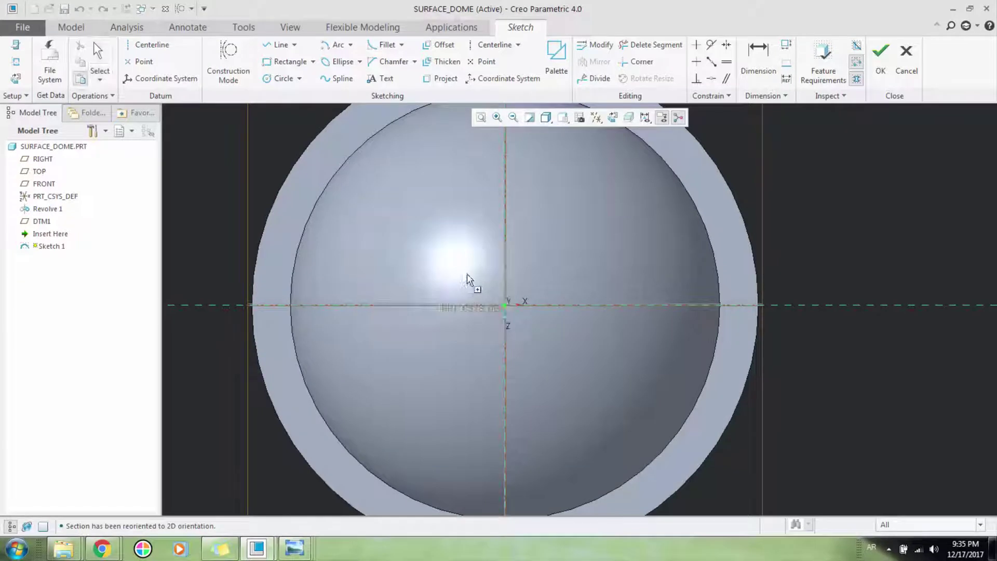
click(506, 305)
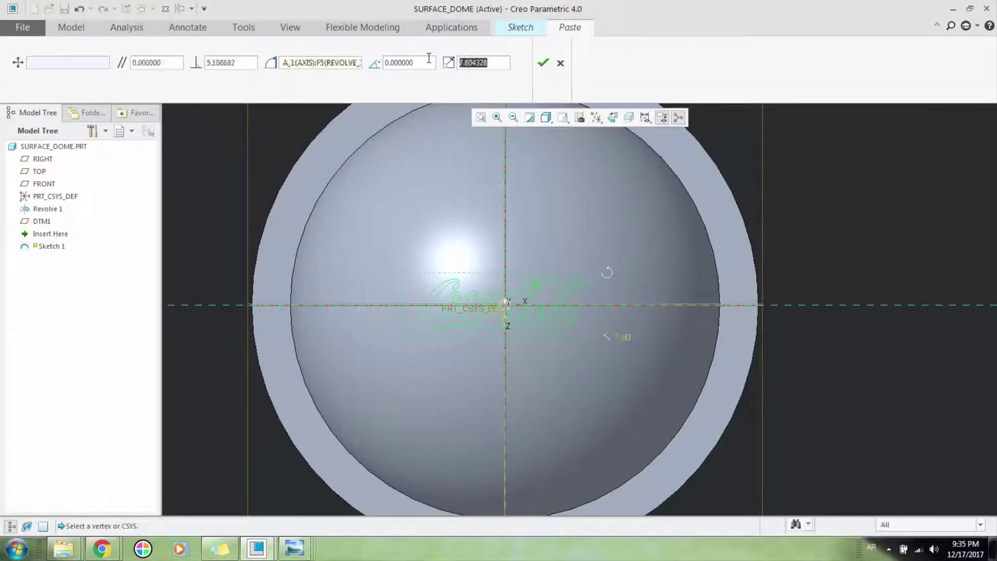
text(10)
key(Return)
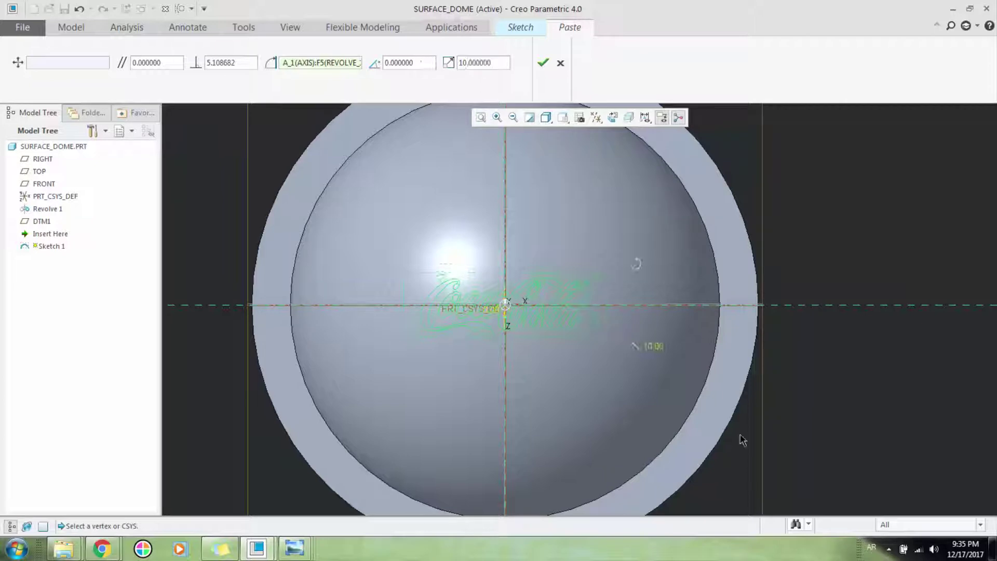
Enlarge the pasted logo to a scale factor of about 14.41, accept the placement and finish the sketch.
drag(634, 350, 650, 363)
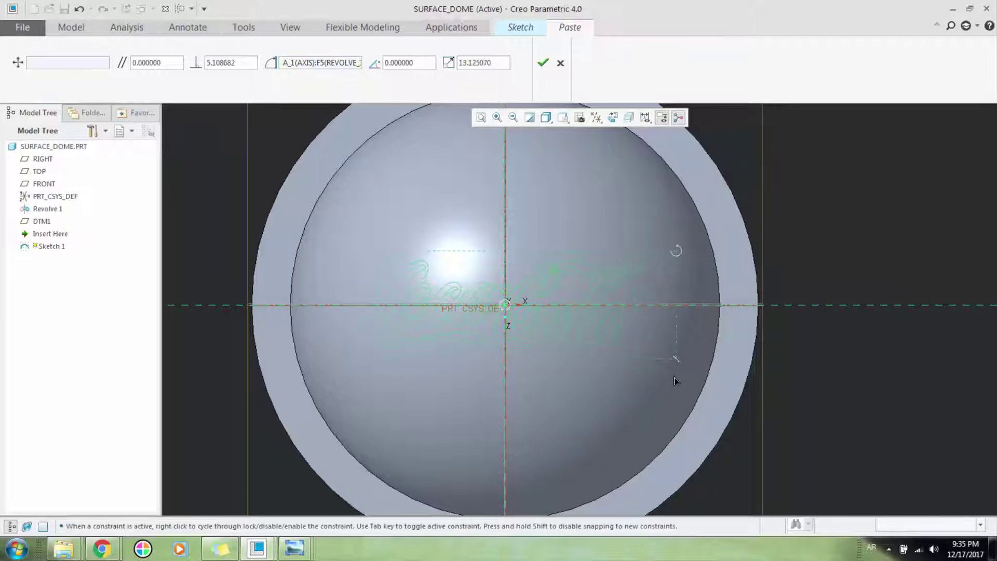
mouse_move(690, 389)
mouse_down()
mouse_move(707, 394)
mouse_move(692, 366)
mouse_up()
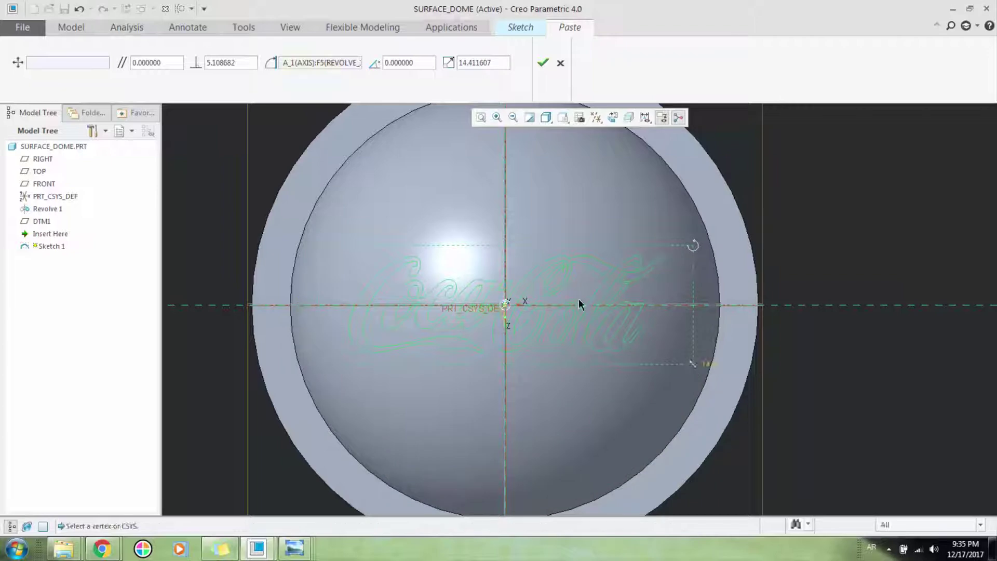
click(538, 65)
scroll(420, 384, up, 2)
scroll(430, 377, down, 2)
mouse_move(511, 349)
middle_down()
mouse_move(514, 256)
mouse_move(531, 258)
middle_up()
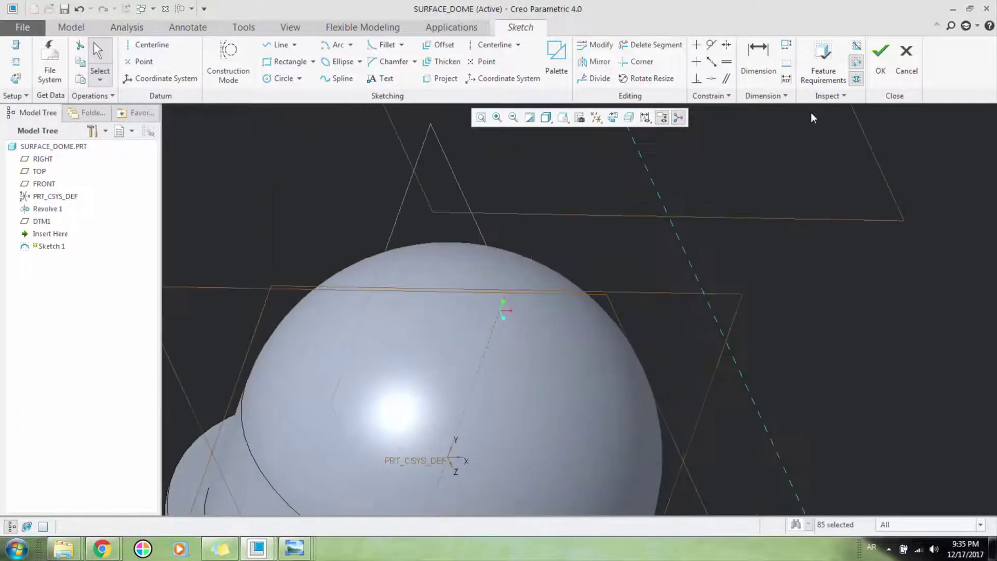
click(880, 57)
scroll(414, 344, down, 5)
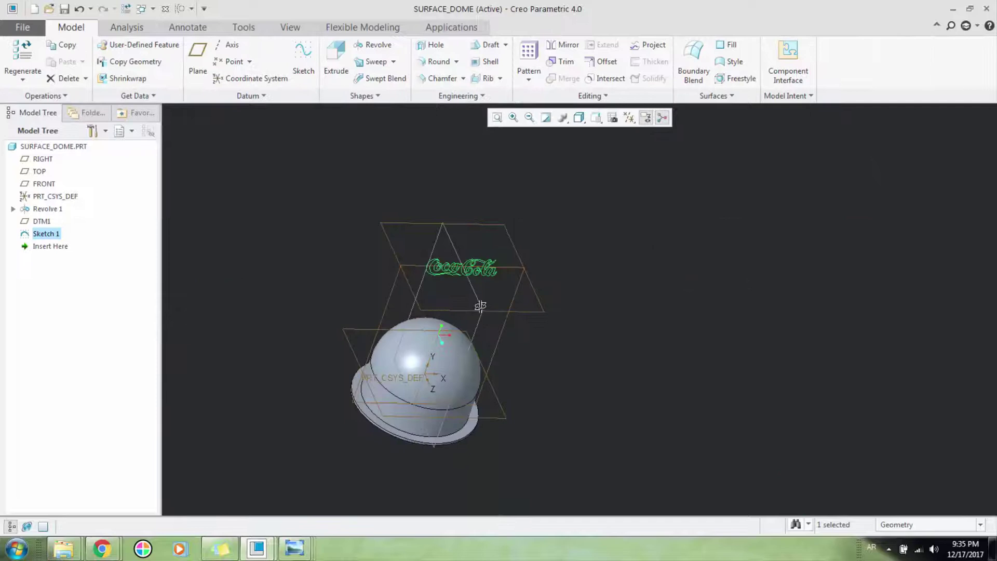
Start extruding the logo sketch downward toward the dome with a depth of about 183.50.
middle_drag(480, 306, 449, 302)
click(335, 67)
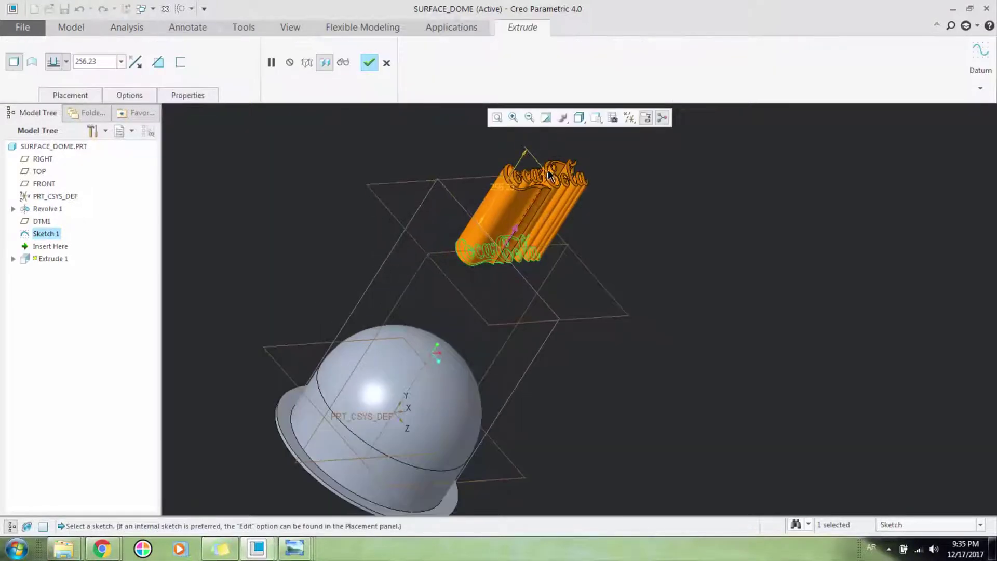
drag(549, 178, 460, 300)
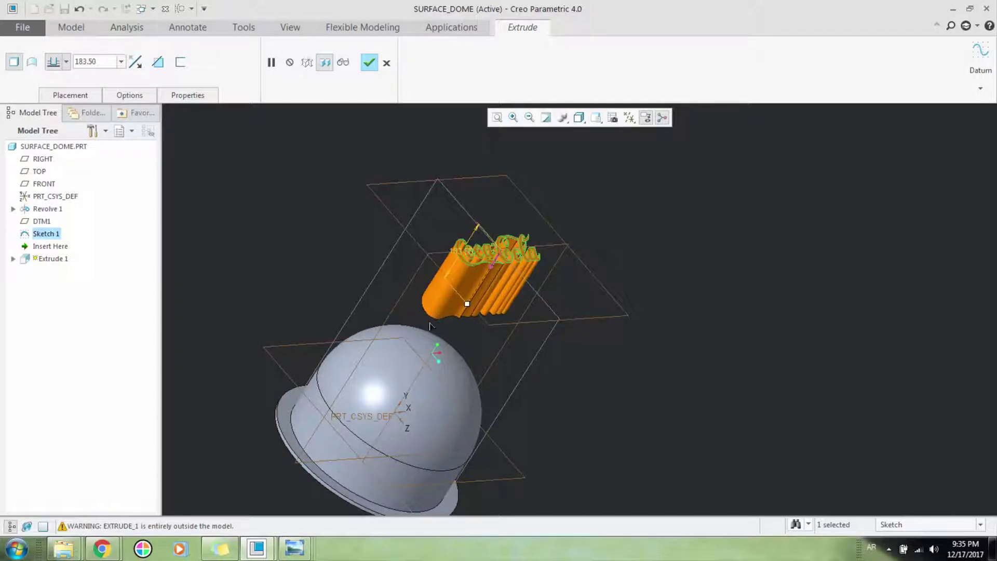
scroll(425, 348, down, 4)
middle_drag(425, 349, 382, 337)
scroll(411, 318, up, 3)
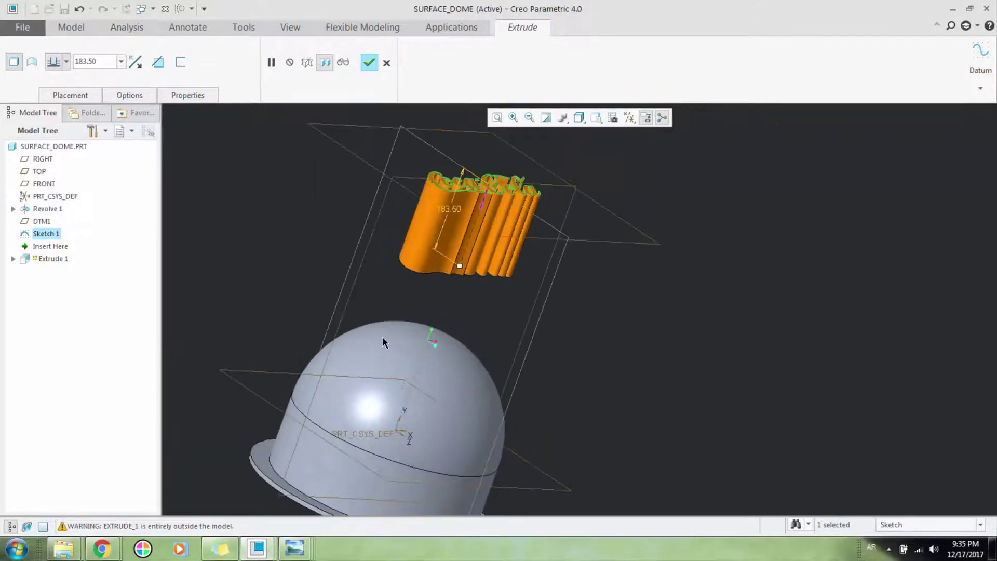
Change the logo extrusion's depth option so it ends at the dome's spherical surface, and complete the feature.
click(67, 62)
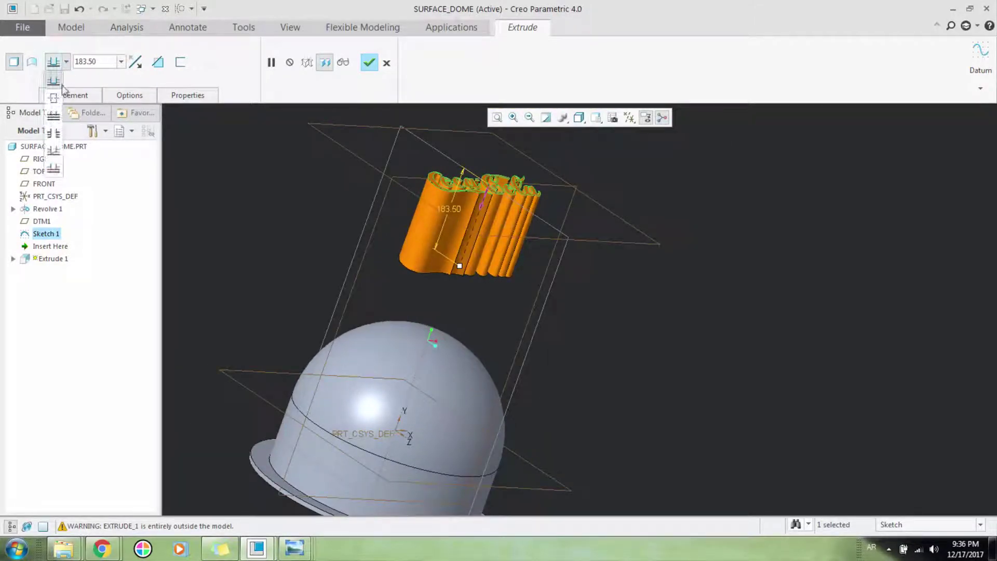
click(54, 153)
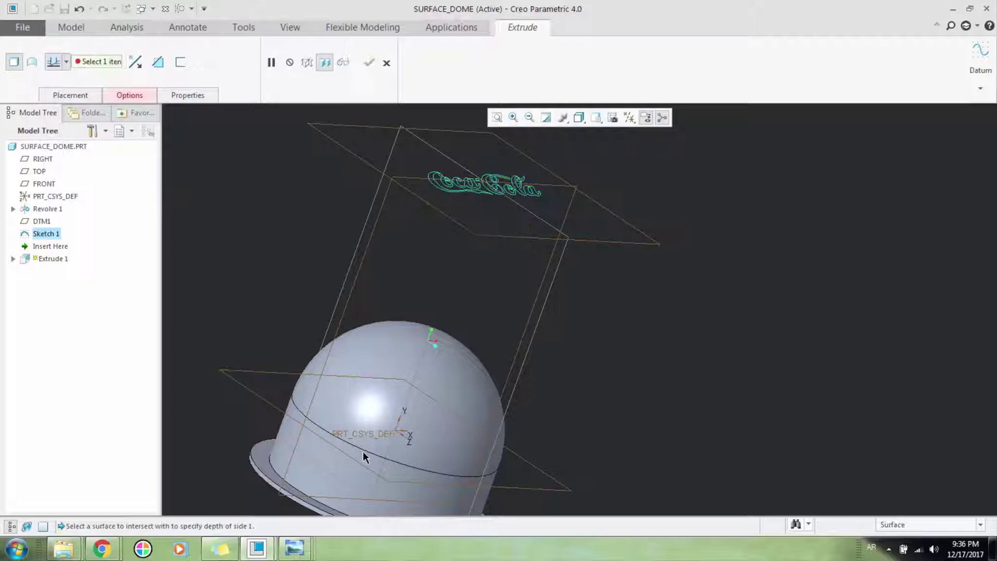
click(419, 390)
mouse_move(363, 384)
middle_down()
mouse_move(368, 295)
mouse_move(425, 320)
mouse_move(409, 309)
mouse_move(439, 370)
mouse_move(433, 327)
middle_up()
scroll(440, 358, up, 4)
scroll(439, 357, down, 4)
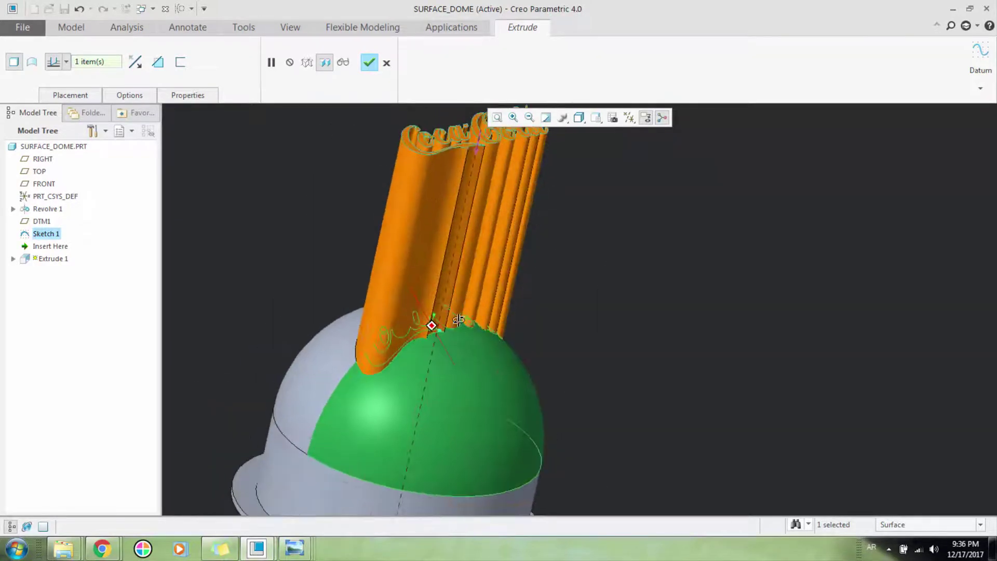
click(369, 63)
scroll(292, 277, down, 3)
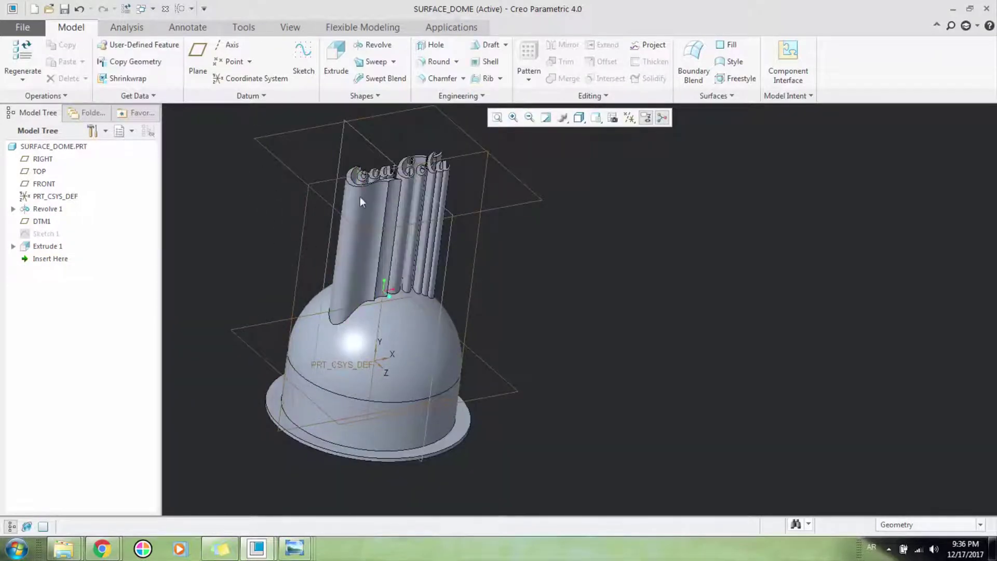
Start a new extrusion with its sketch on the FRONT datum plane.
scroll(365, 211, up, 3)
scroll(363, 211, down, 2)
middle_drag(394, 165, 453, 170)
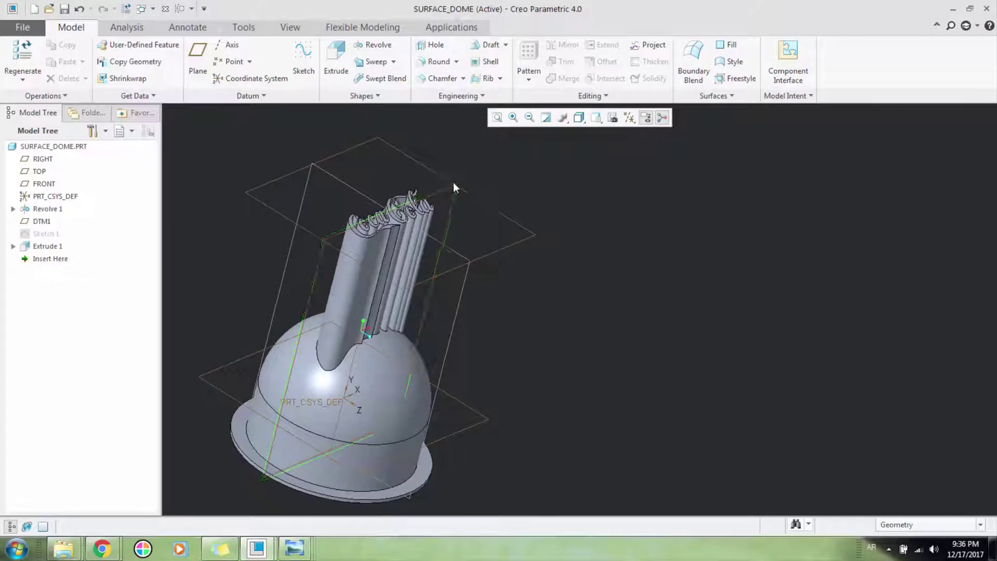
click(453, 184)
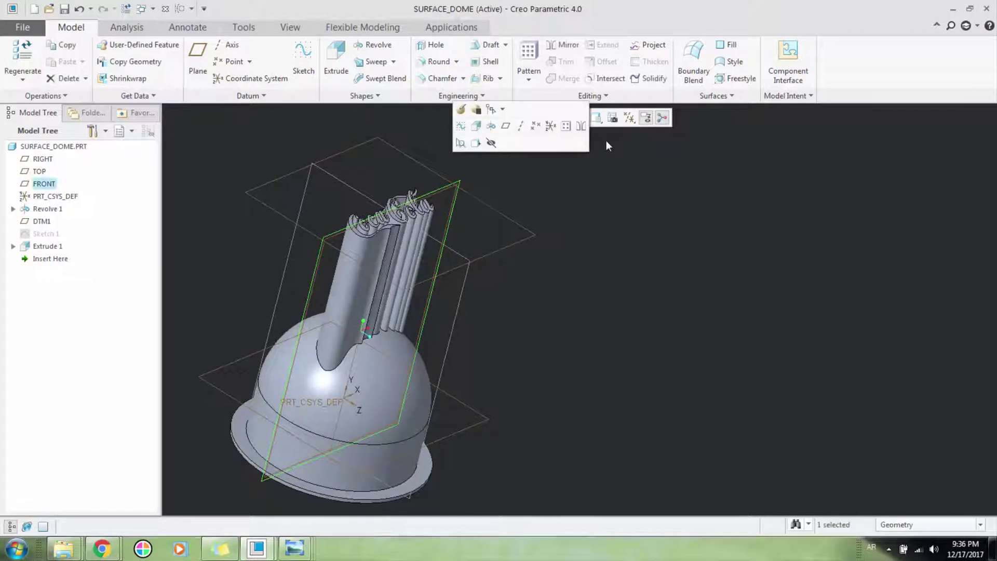
click(172, 210)
click(448, 193)
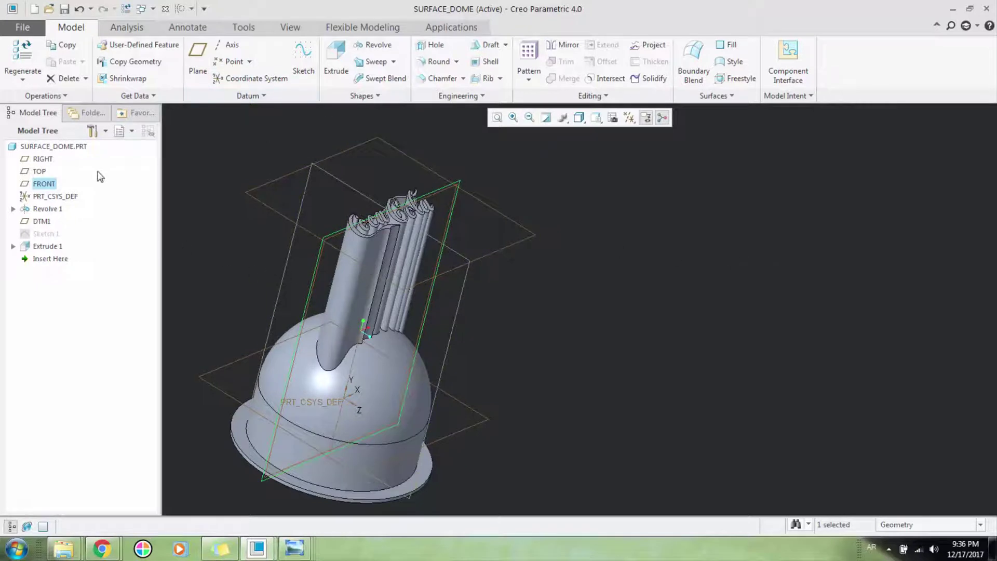
click(337, 67)
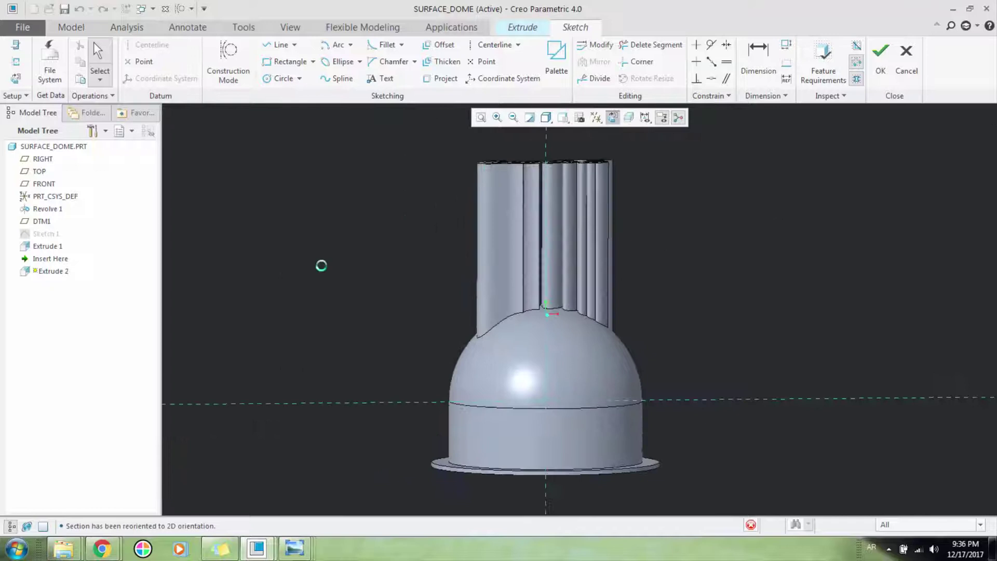
scroll(456, 283, down, 4)
scroll(366, 218, up, 3)
scroll(359, 229, down, 4)
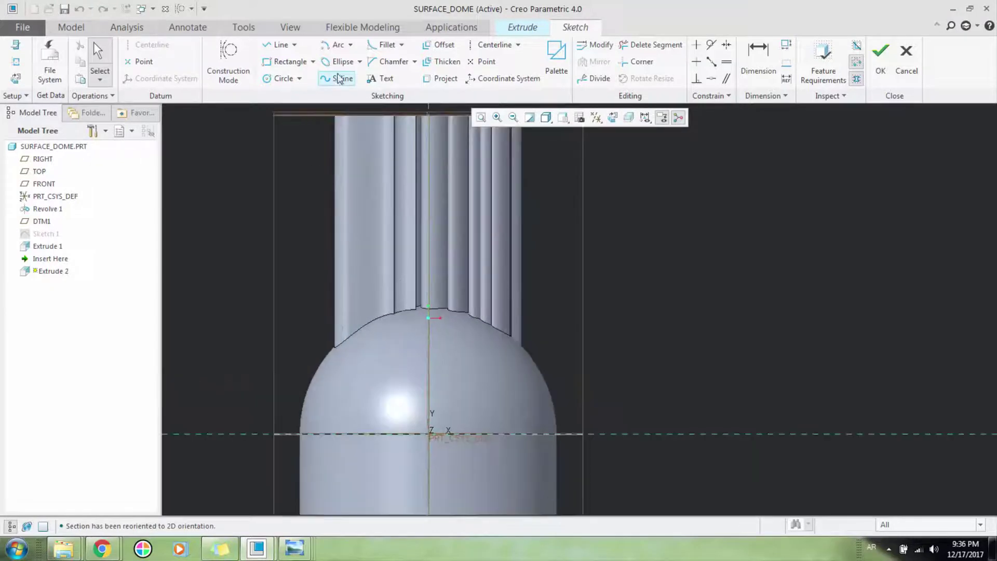
scroll(331, 50, up, 2)
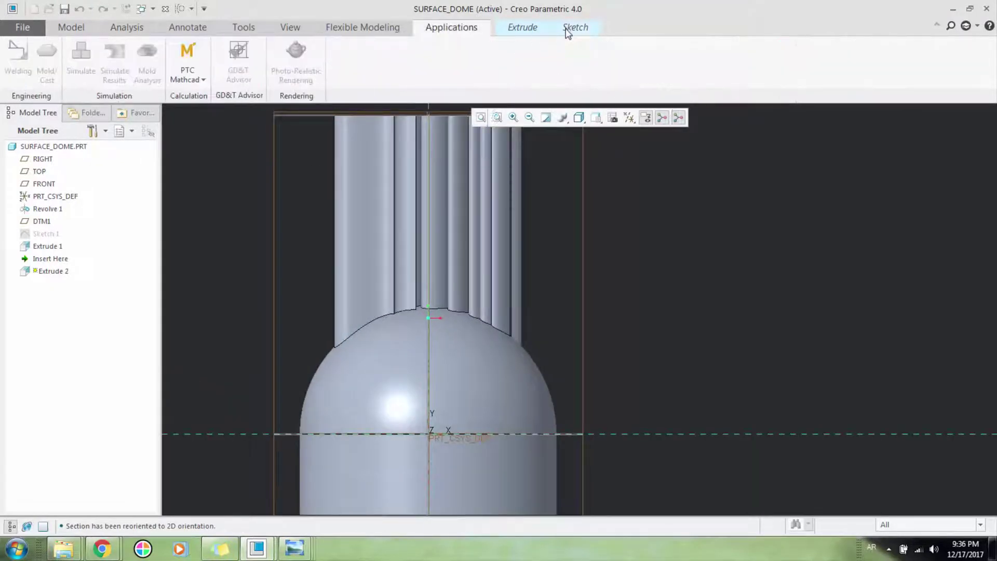
Sketch a semicircular arc above the dome with a radius of about 253.40, centred on the origin and ending on the horizontal reference.
click(571, 28)
click(351, 45)
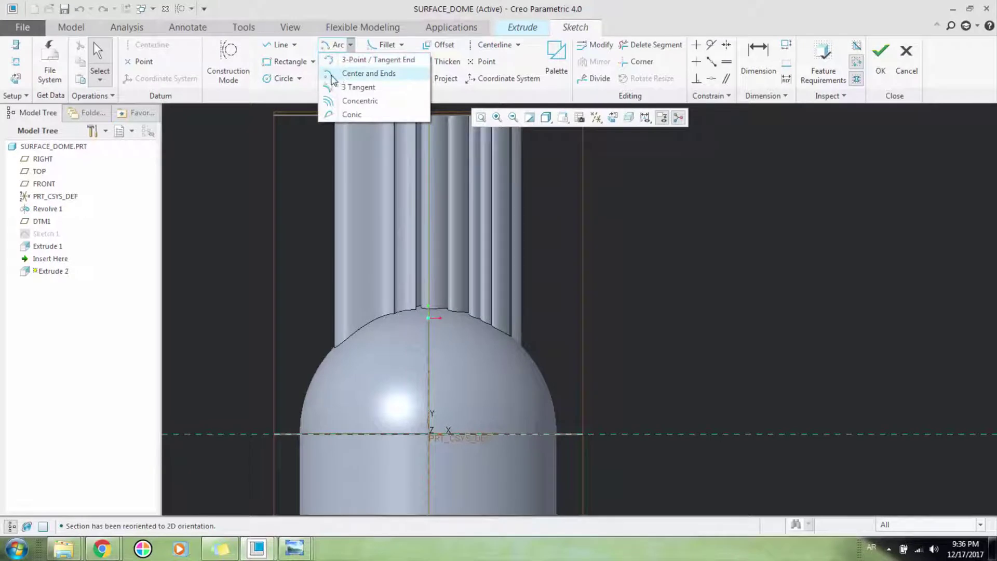
click(332, 79)
scroll(422, 219, up, 3)
scroll(429, 331, down, 3)
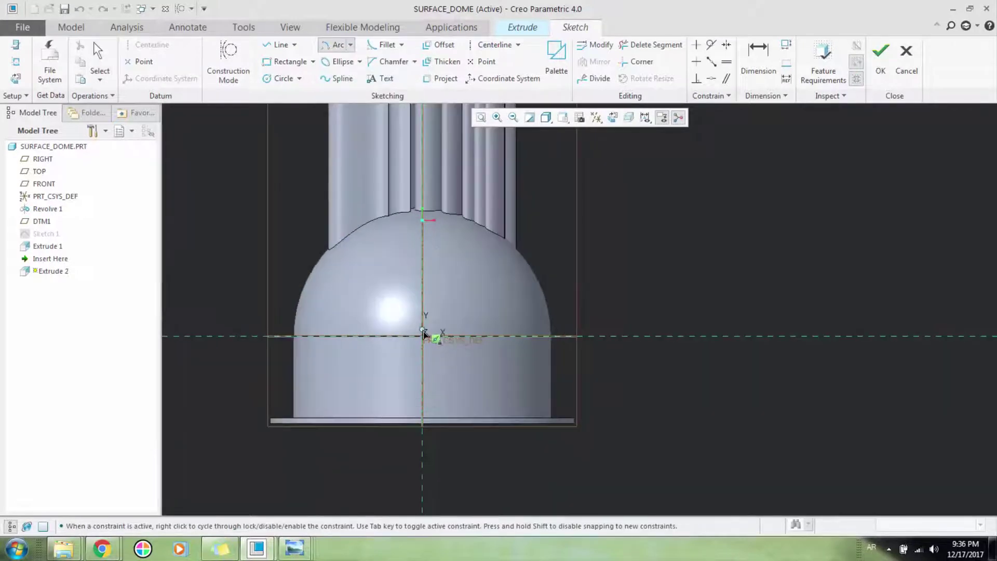
scroll(429, 338, up, 2)
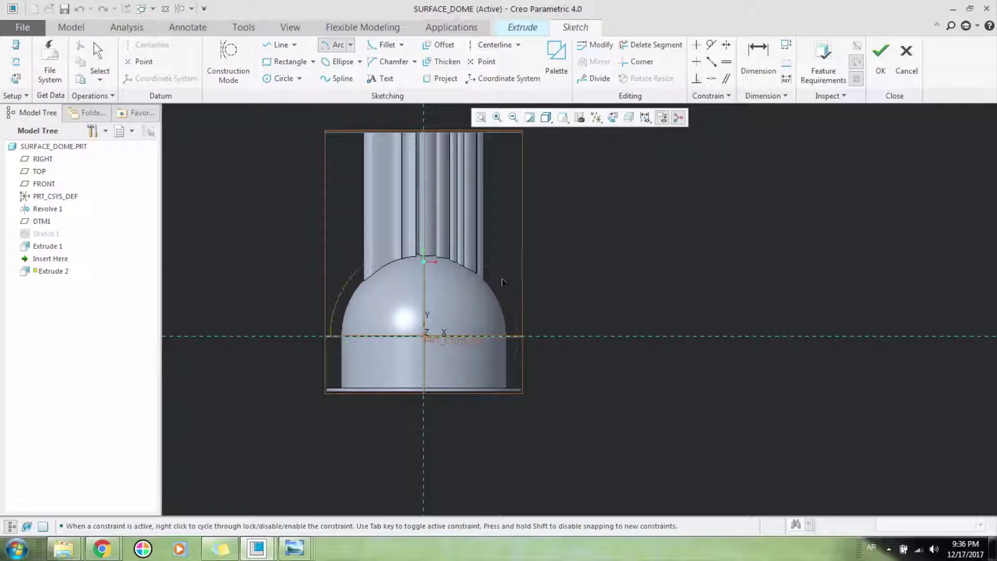
click(542, 343)
middle_click(564, 279)
scroll(348, 234, up, 2)
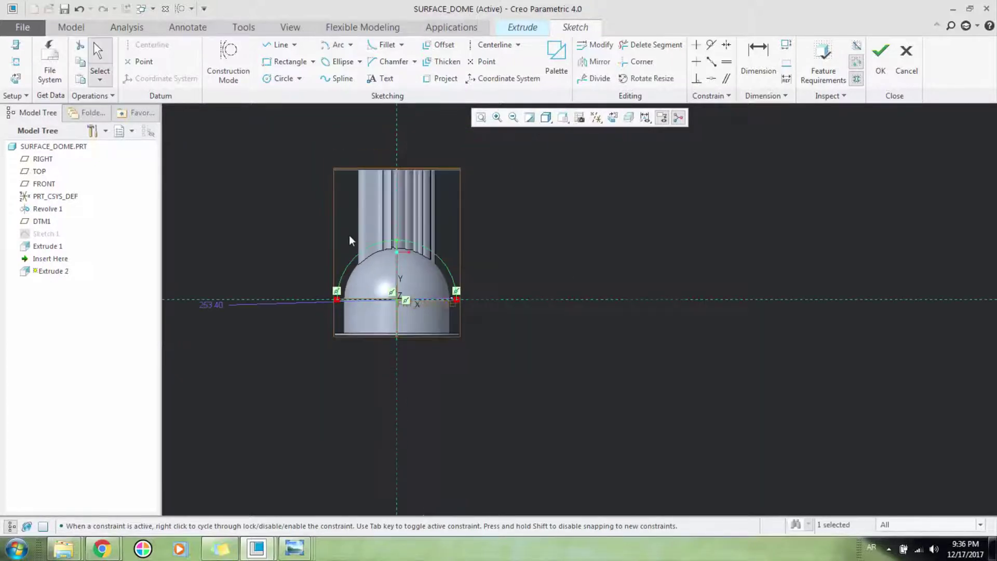
Close the arc with straight lines into an outline about 1070 wide and 819 high around the logo columns, and finish the sketch.
scroll(348, 233, down, 3)
click(281, 45)
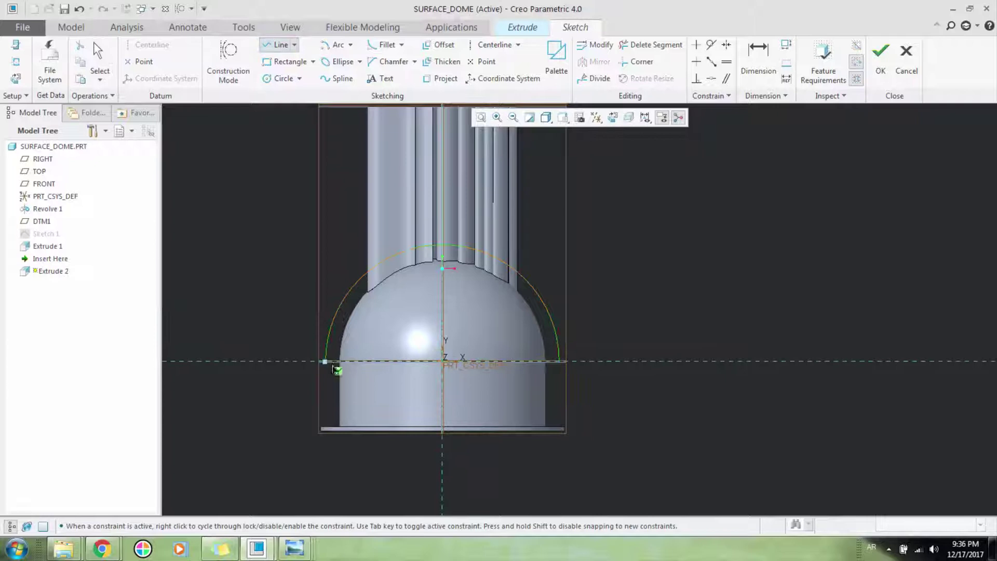
click(174, 366)
scroll(190, 373, up, 3)
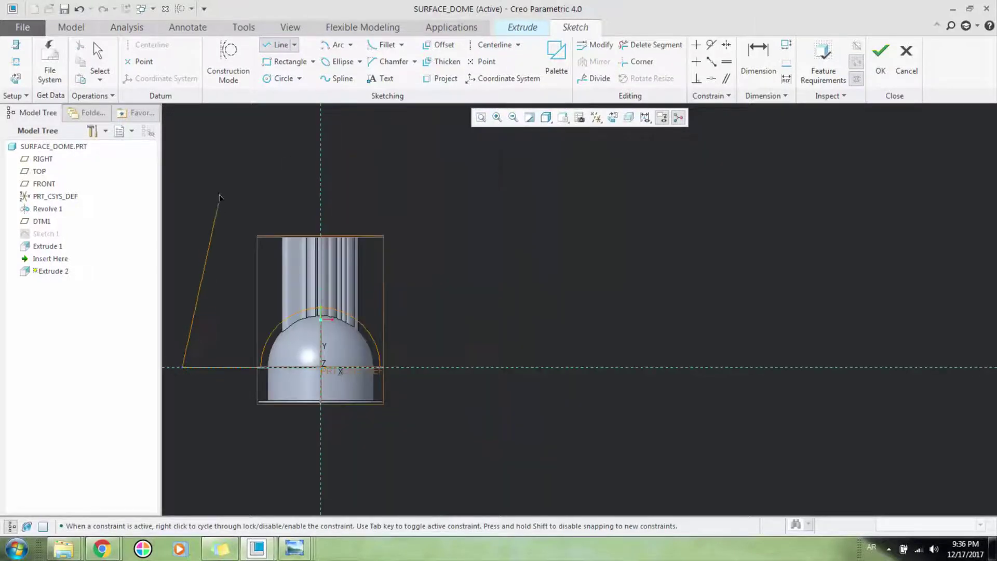
click(182, 175)
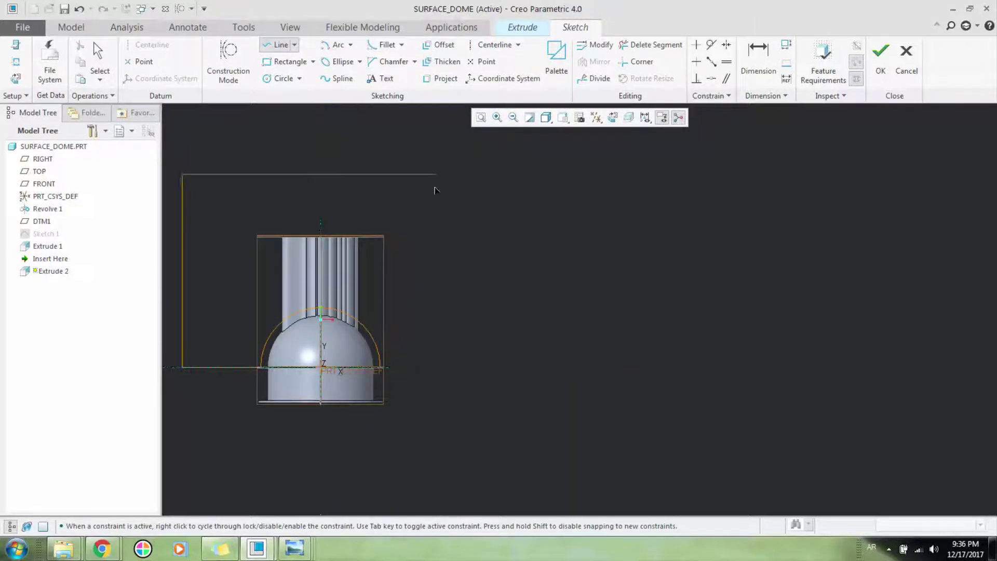
scroll(415, 348, down, 4)
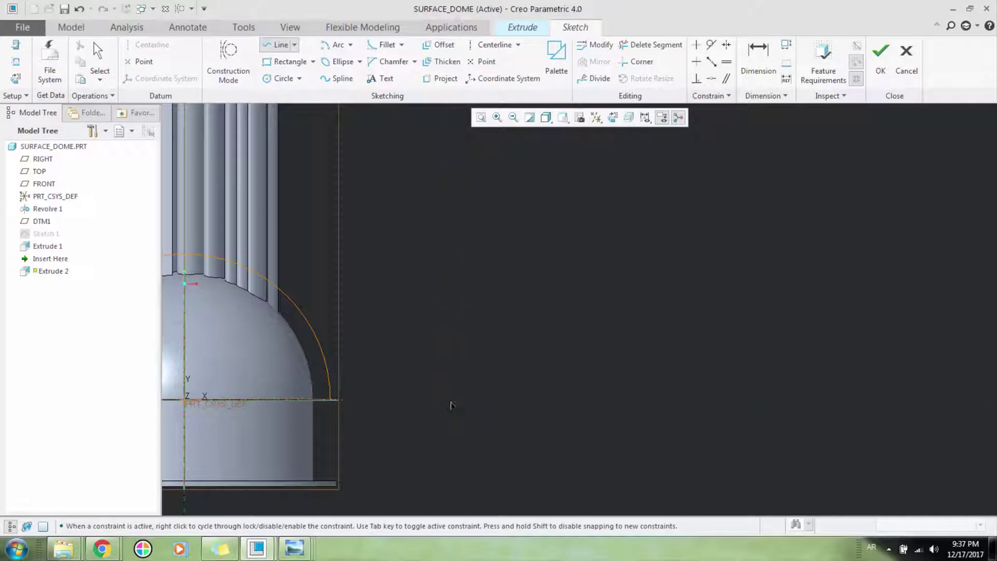
click(464, 399)
middle_click(425, 330)
middle_click(426, 342)
scroll(430, 358, up, 5)
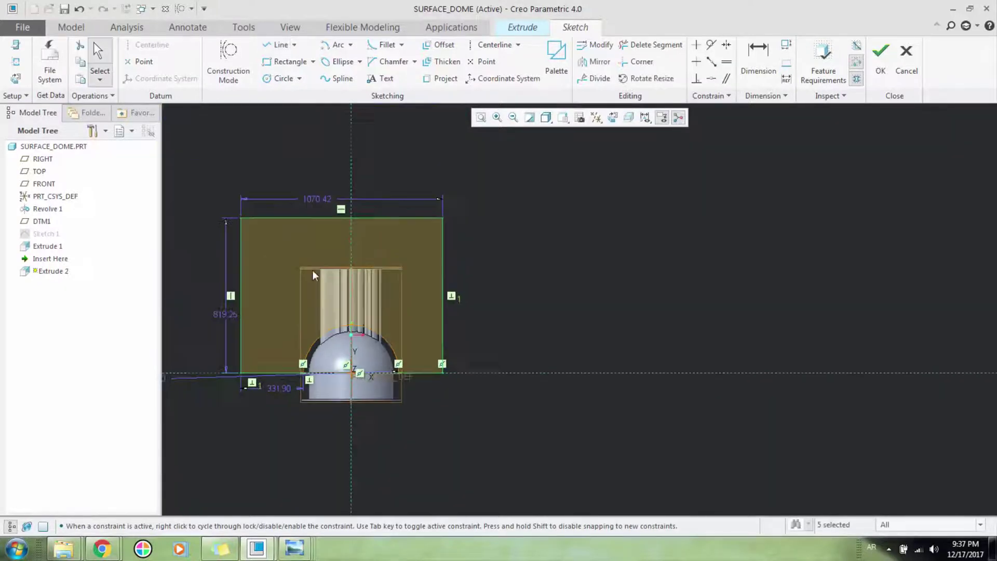
scroll(312, 266, down, 2)
click(881, 61)
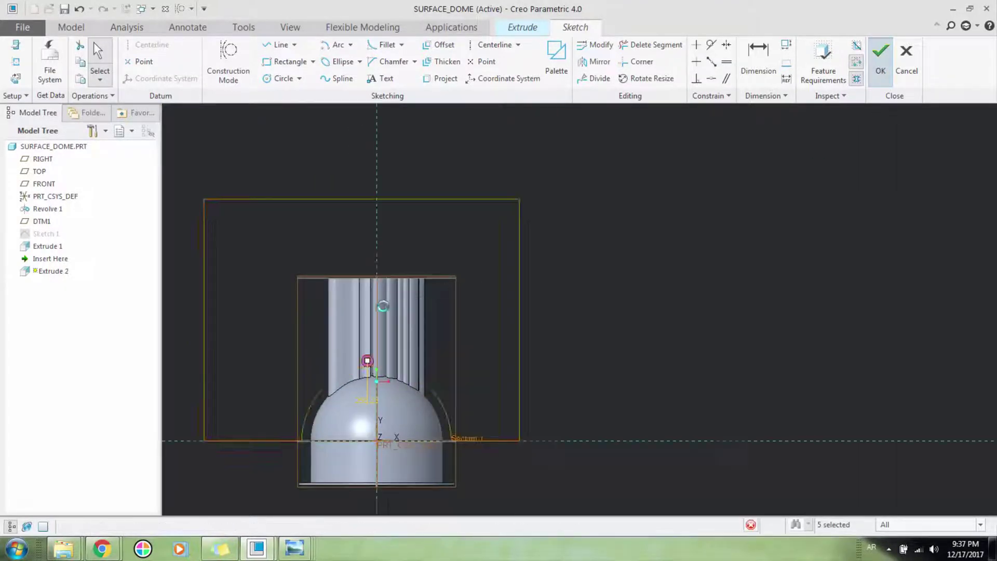
Extrude the closed section symmetrically about the FRONT plane with a total depth of about 1112.10.
middle_drag(367, 307, 439, 367)
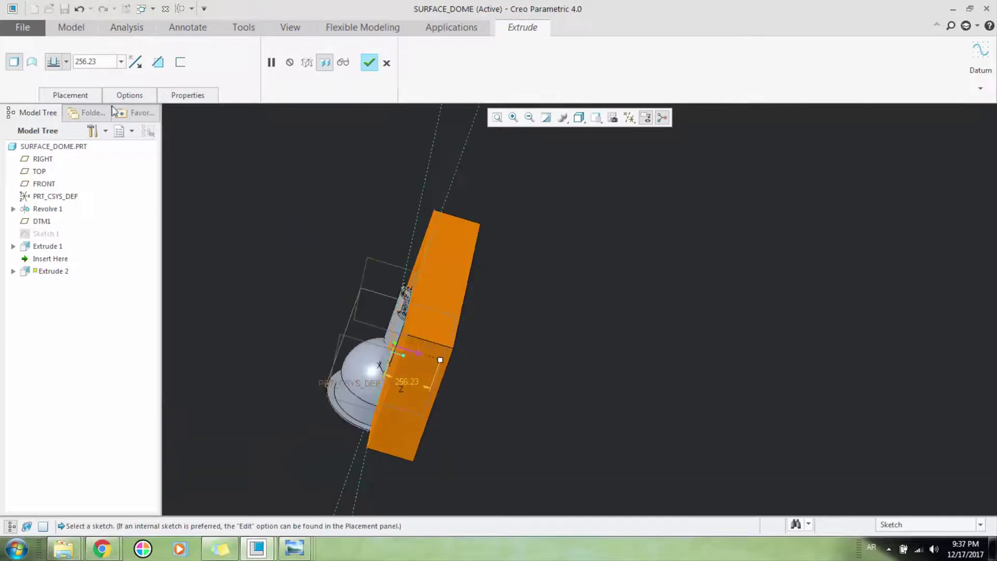
click(66, 65)
click(54, 97)
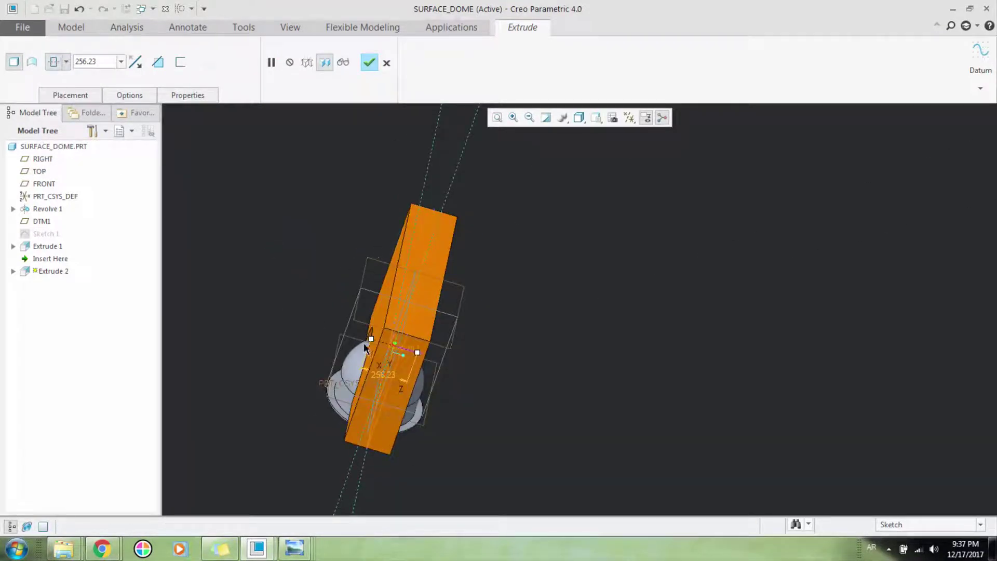
drag(370, 341, 293, 318)
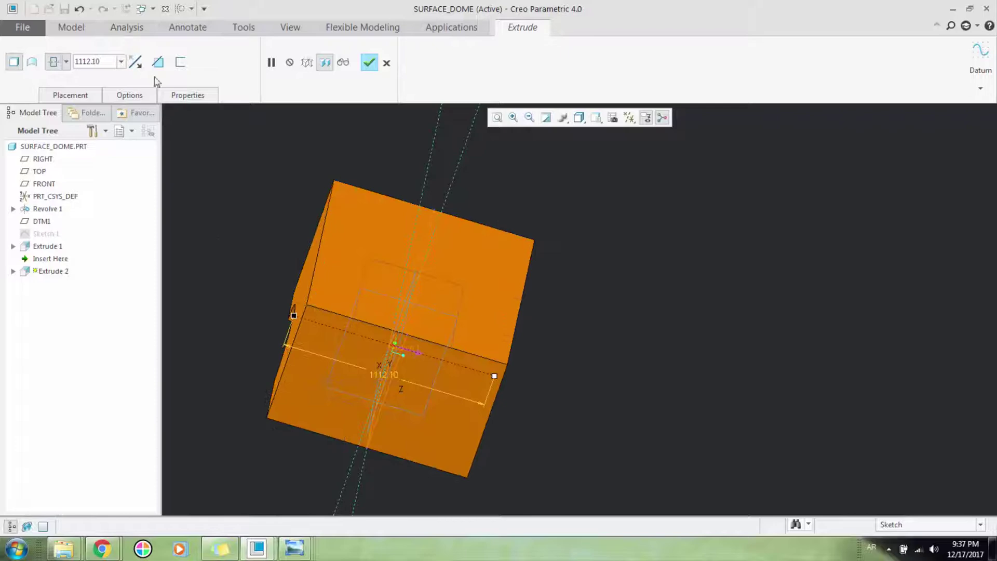
Make the extrusion remove material so it trims the logo columns to the arc above the dome, and complete the feature.
scroll(326, 371, up, 3)
scroll(367, 380, down, 7)
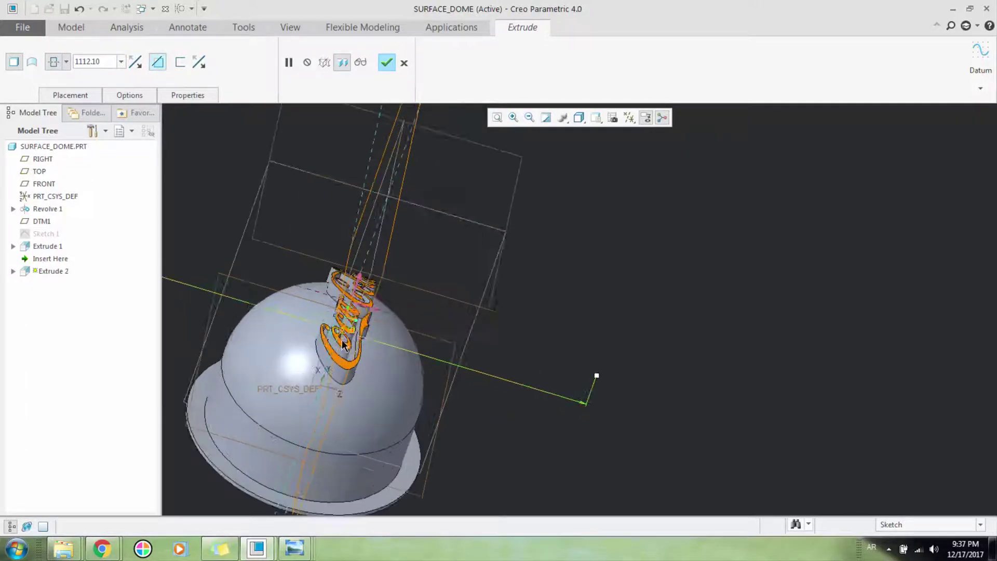
middle_drag(379, 294, 311, 331)
scroll(312, 331, up, 4)
scroll(475, 340, down, 7)
middle_drag(475, 340, 480, 293)
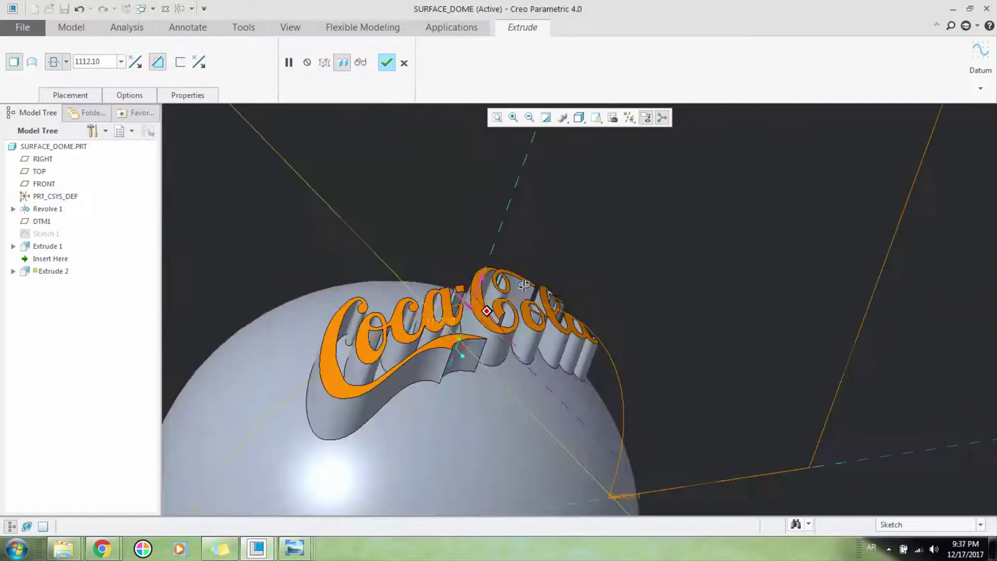
click(388, 66)
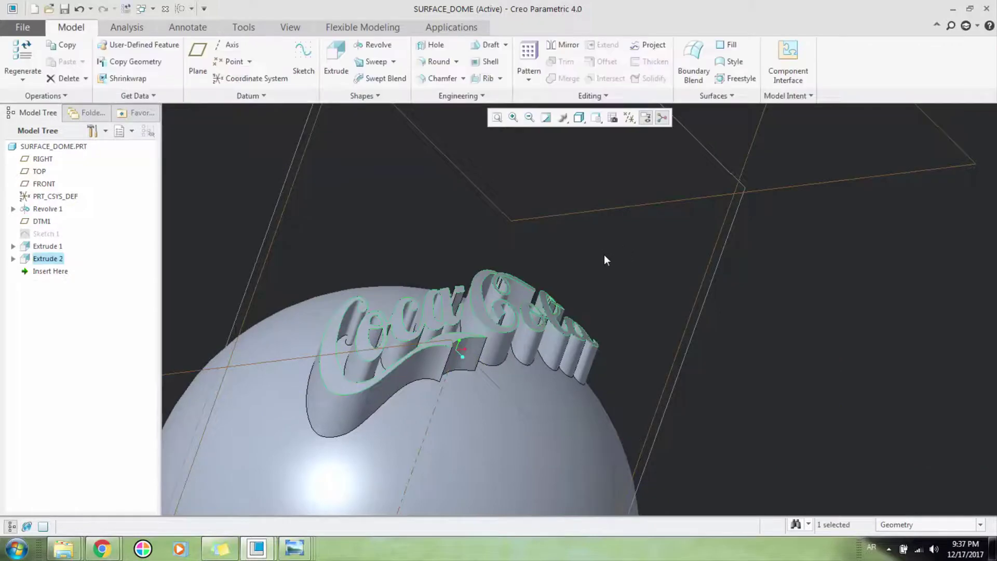
Examine the trimmed raised logo on the dome from several angles and distances.
middle_drag(603, 255, 432, 319)
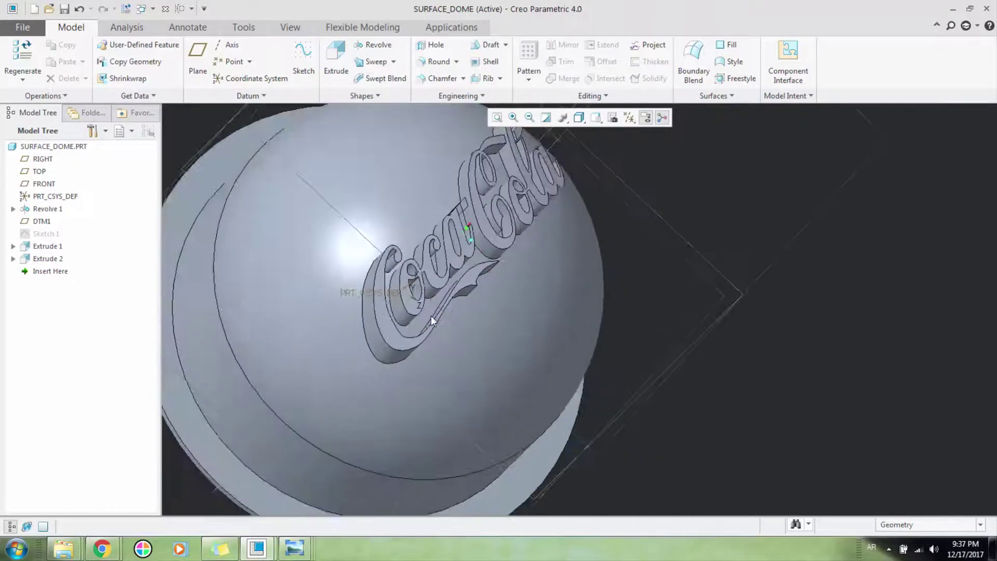
scroll(540, 303, down, 2)
middle_drag(540, 304, 447, 244)
scroll(497, 263, up, 2)
scroll(448, 210, down, 2)
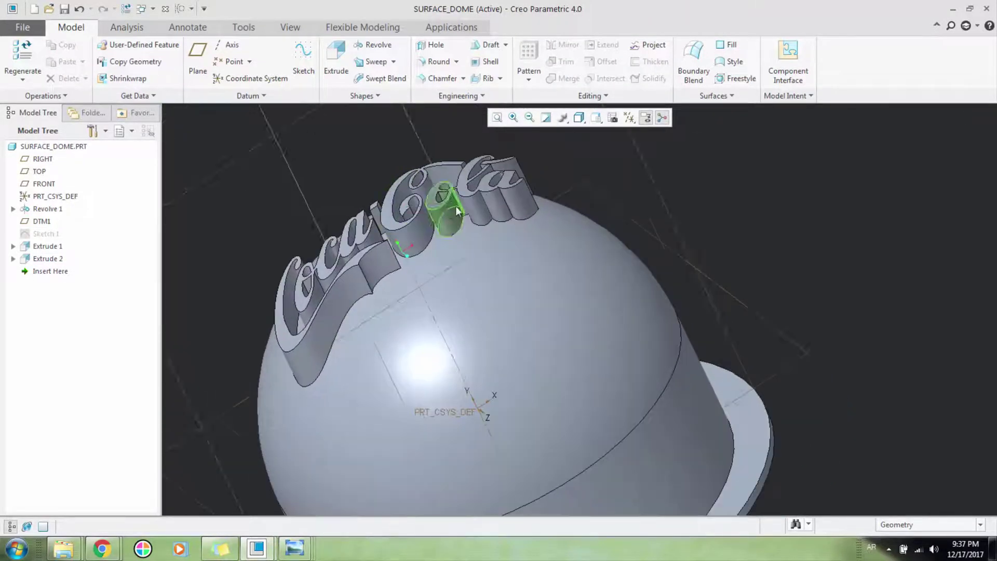
middle_drag(447, 210, 485, 215)
scroll(485, 215, up, 4)
scroll(436, 258, up, 4)
middle_drag(436, 257, 364, 264)
scroll(398, 265, down, 3)
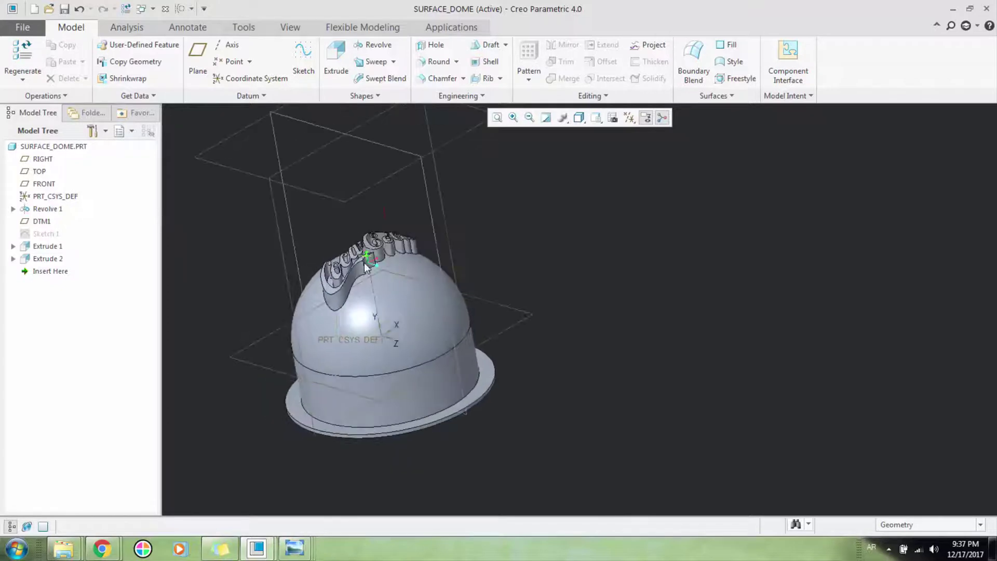
scroll(365, 264, down, 3)
scroll(447, 229, up, 3)
middle_drag(453, 235, 429, 298)
scroll(432, 297, up, 2)
scroll(444, 291, down, 3)
scroll(433, 368, down, 2)
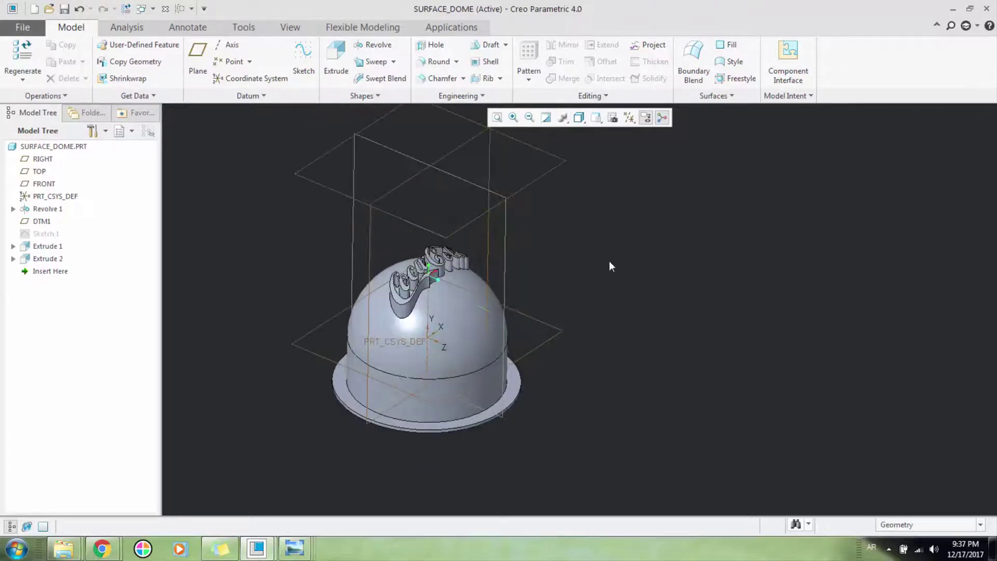
mouse_move(454, 349)
middle_down()
mouse_move(446, 337)
mouse_move(442, 345)
mouse_move(454, 330)
middle_up()
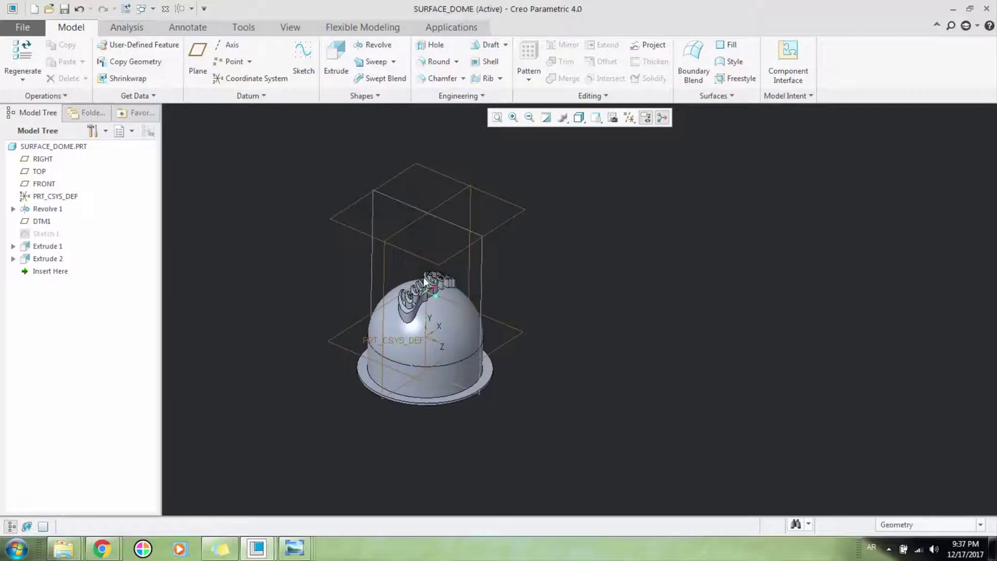
scroll(447, 372, up, 1)
scroll(437, 371, down, 1)
shift+middle_drag(436, 372, 445, 357)
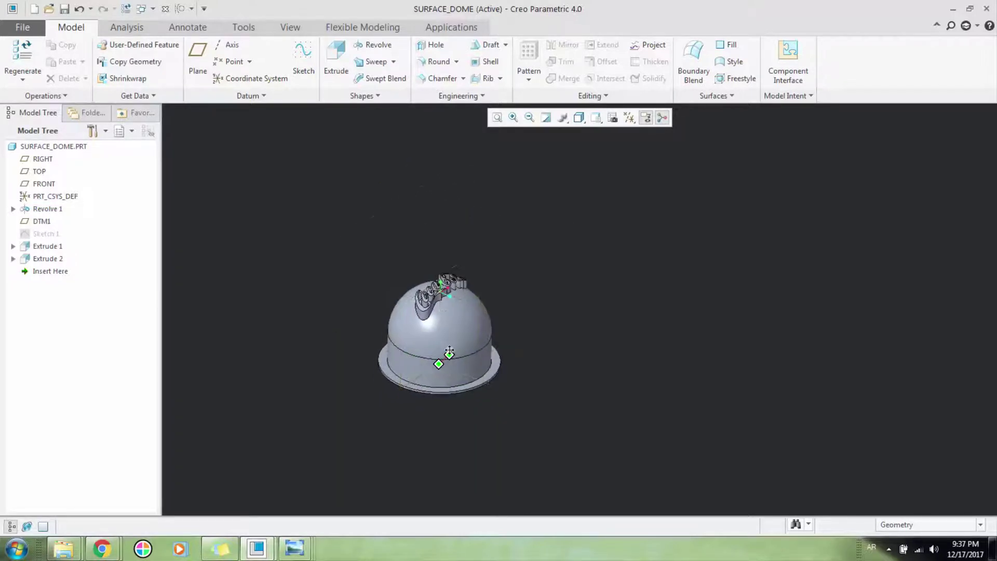
scroll(429, 358, down, 2)
scroll(435, 419, down, 2)
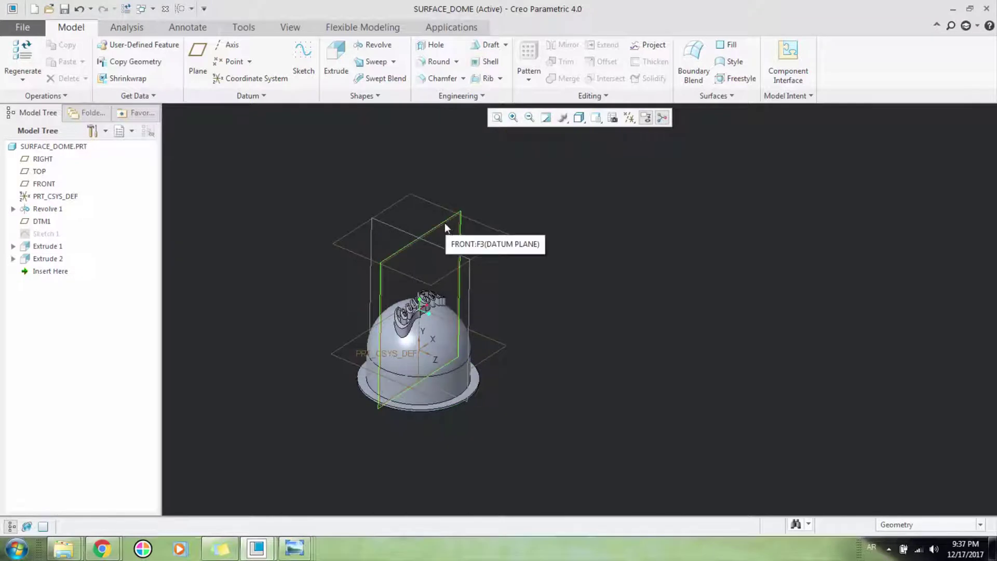
Create a datum plane offset about 717.90 from the FRONT plane, in front of the dome.
click(441, 225)
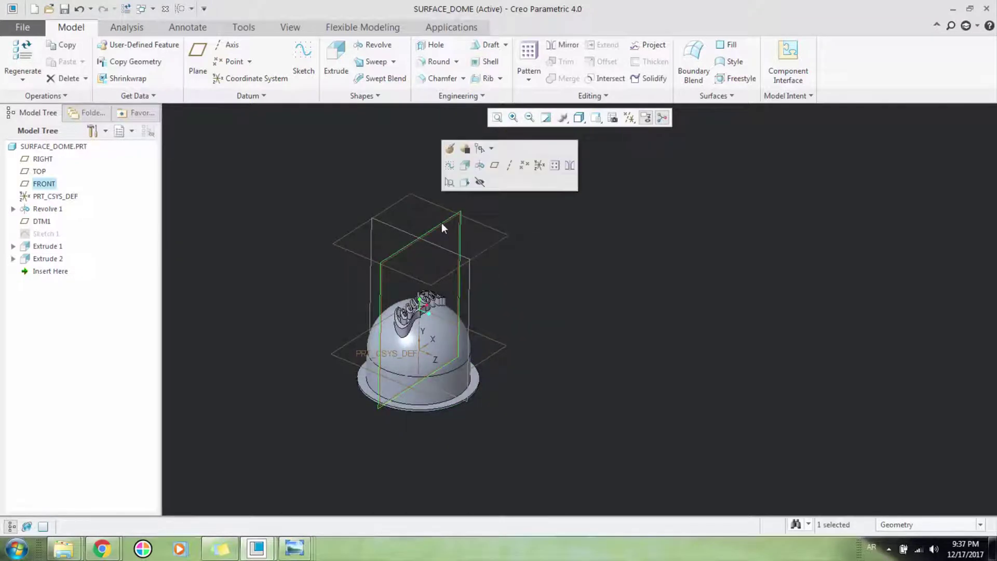
click(192, 285)
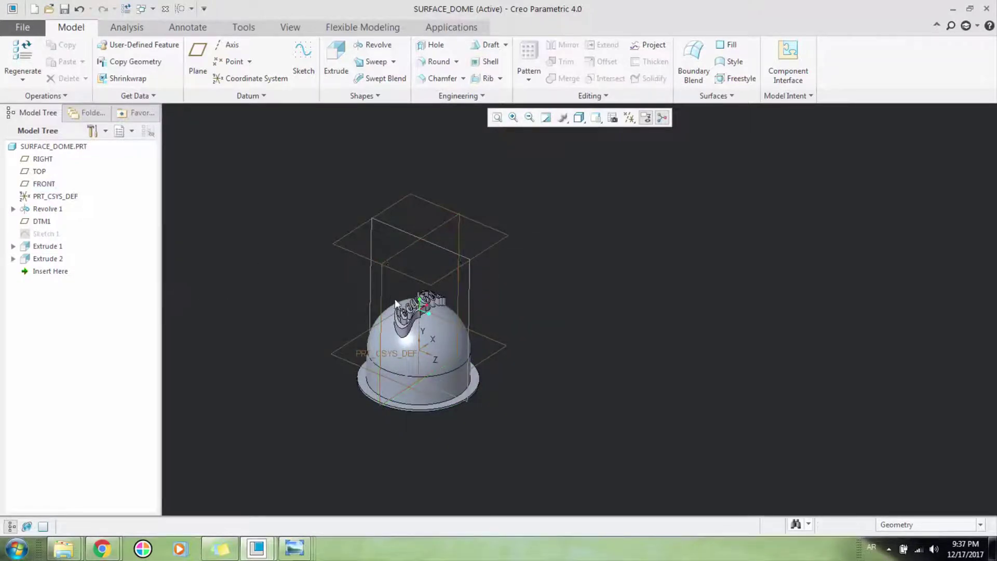
click(453, 218)
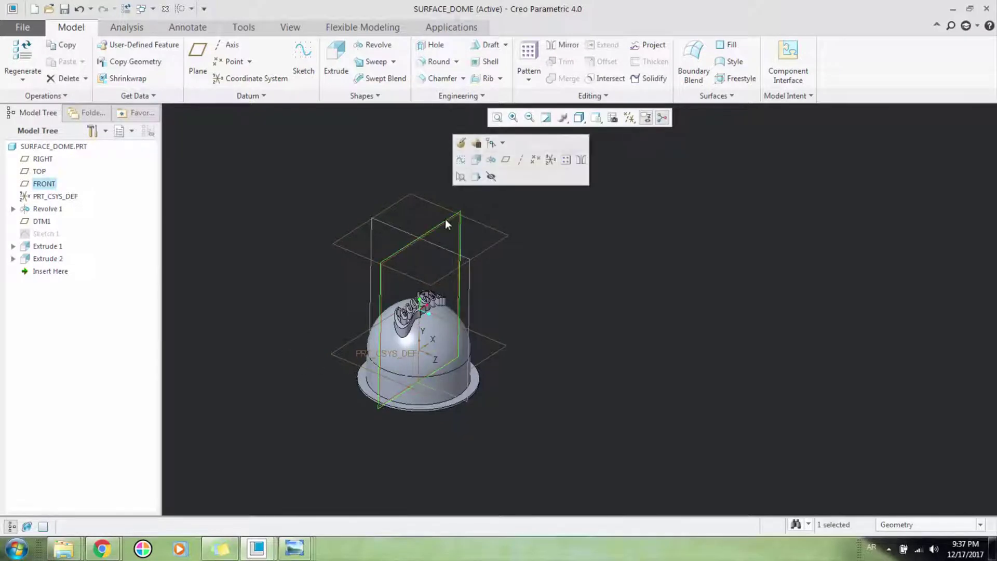
click(374, 221)
click(434, 232)
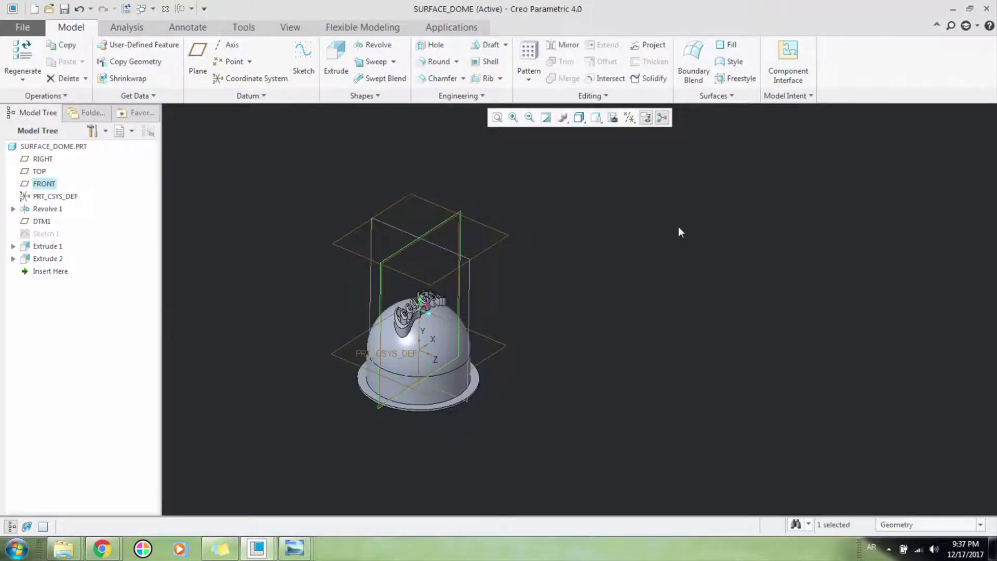
click(679, 228)
click(449, 224)
click(197, 59)
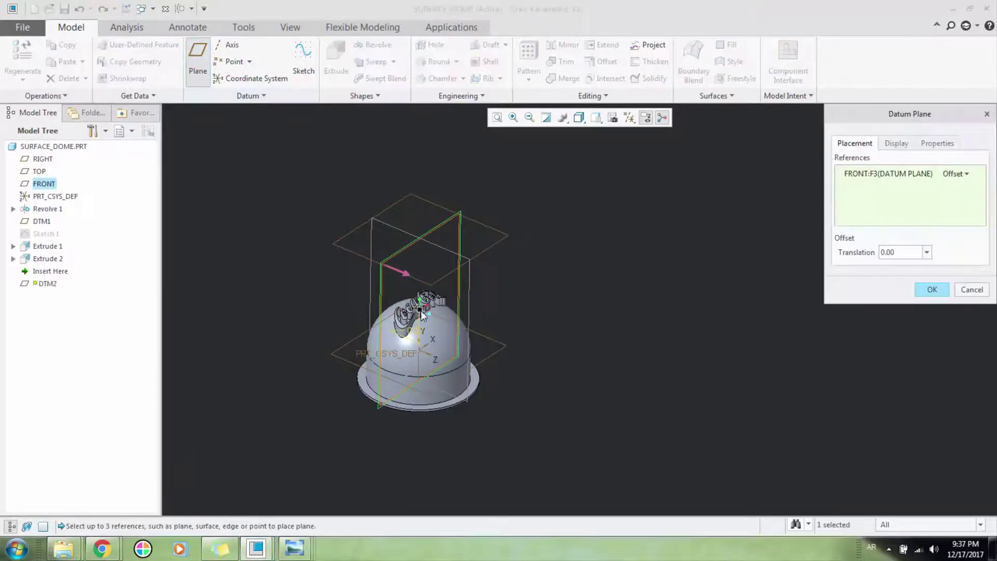
drag(422, 315, 534, 329)
scroll(263, 344, down, 4)
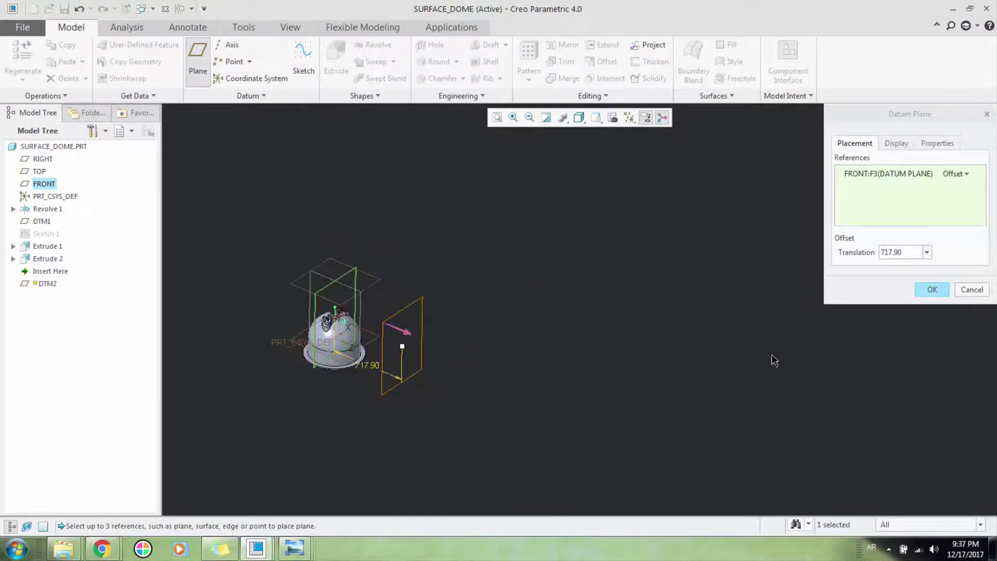
click(932, 289)
Start a sketch on the new offset plane and paste the copied Coca-Cola logo in front of the cylindrical wall.
scroll(216, 382, down, 2)
scroll(216, 382, up, 3)
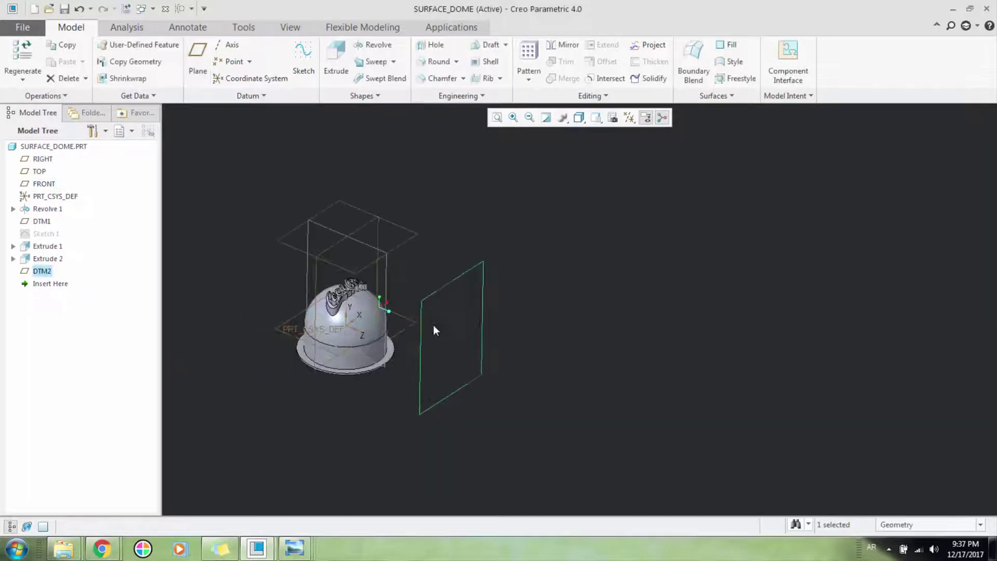
scroll(547, 288, down, 1)
scroll(370, 354, up, 3)
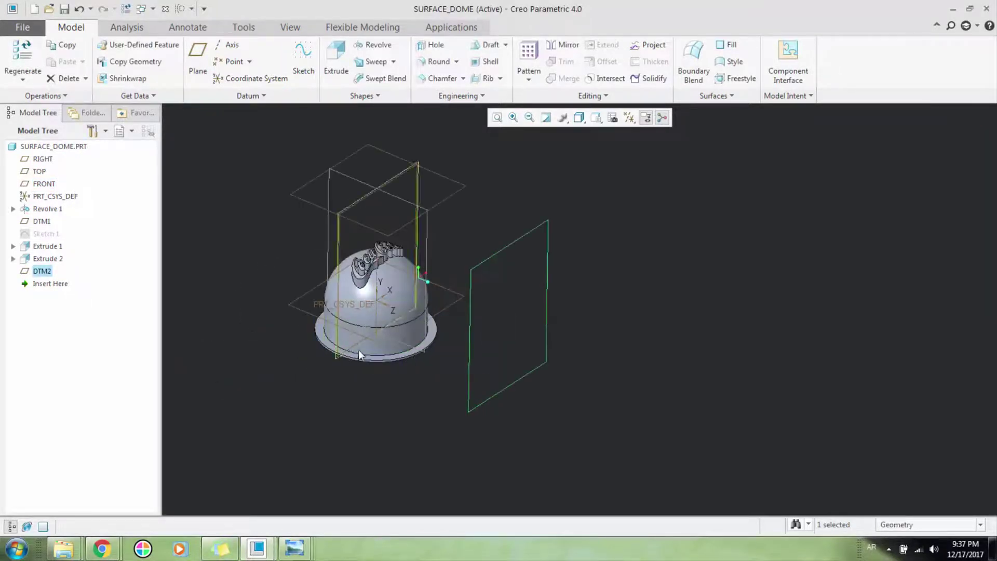
click(591, 366)
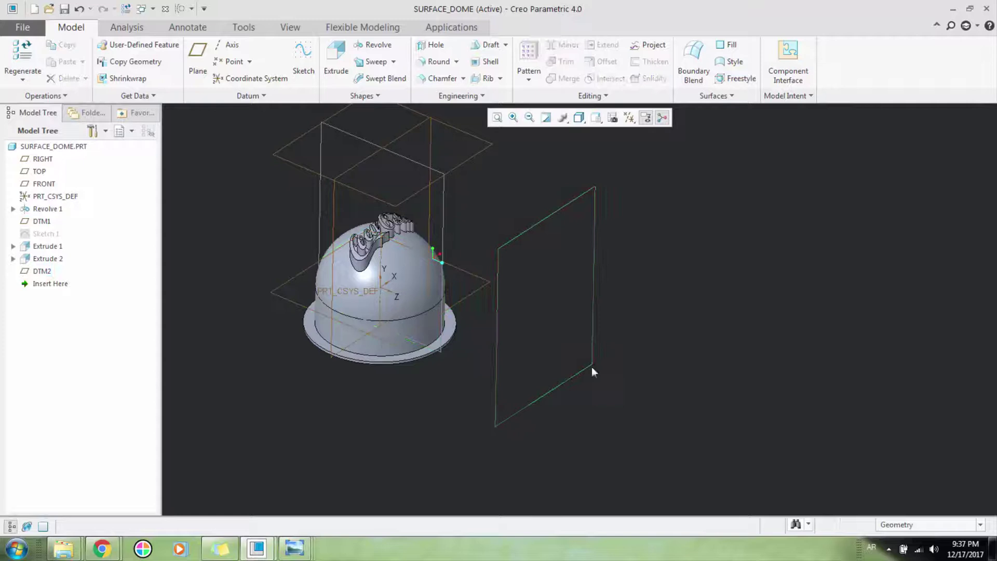
click(547, 218)
click(303, 63)
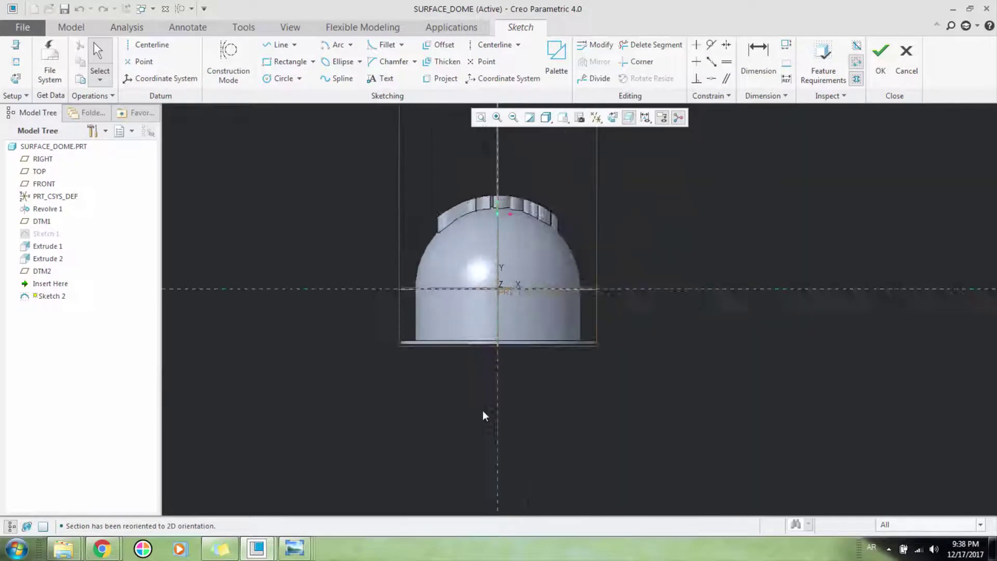
scroll(463, 380, up, 3)
right_click(451, 273)
click(472, 318)
click(481, 267)
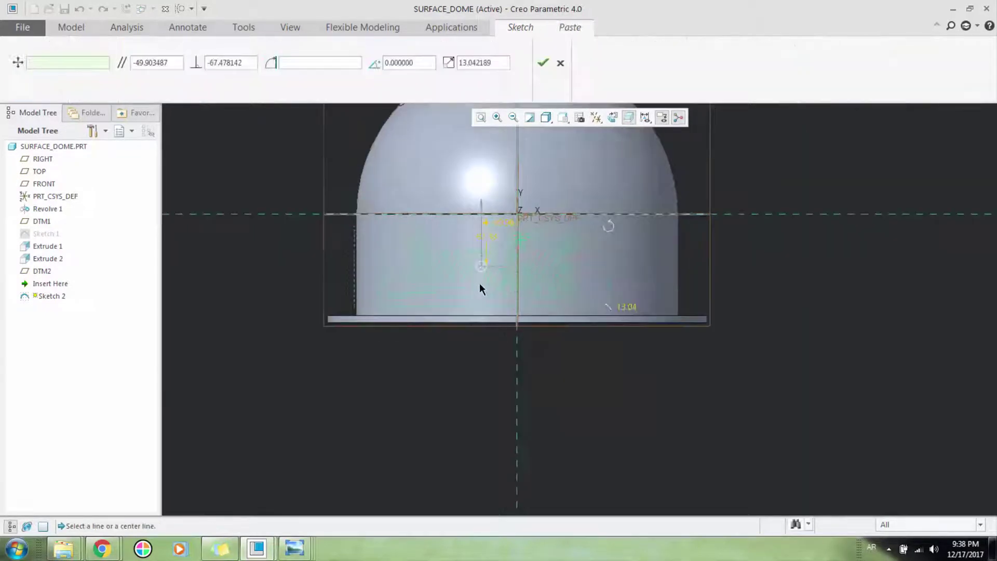
Scale the pasted logo to about 14.57, centre it on the vertical axis about 64.26 below the horizontal reference, and finish the sketch.
scroll(478, 282, up, 2)
mouse_move(482, 261)
mouse_down()
mouse_move(530, 276)
mouse_move(540, 276)
mouse_move(538, 263)
mouse_up()
drag(747, 199, 760, 198)
drag(742, 328, 762, 329)
drag(537, 261, 538, 253)
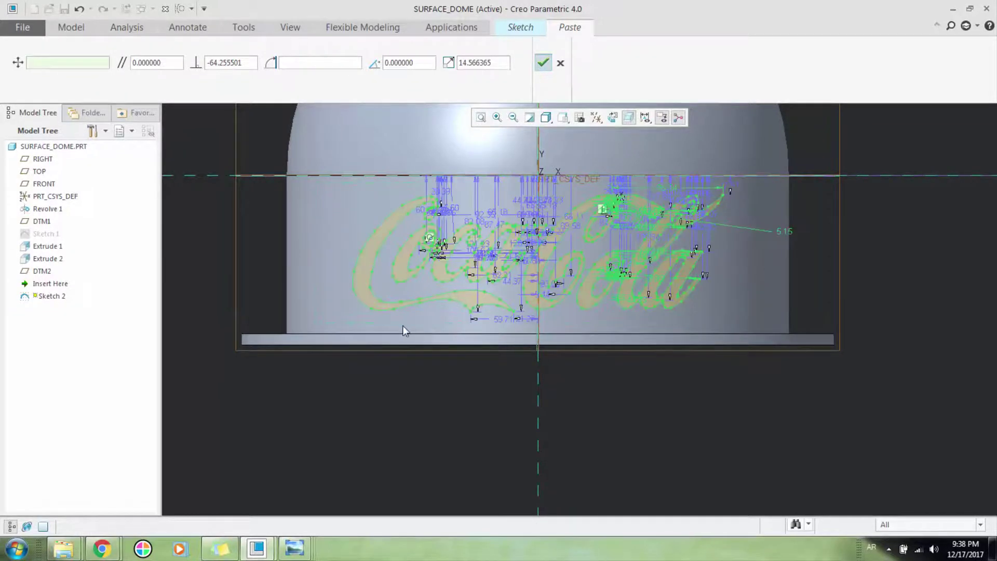
scroll(402, 325, down, 2)
click(872, 72)
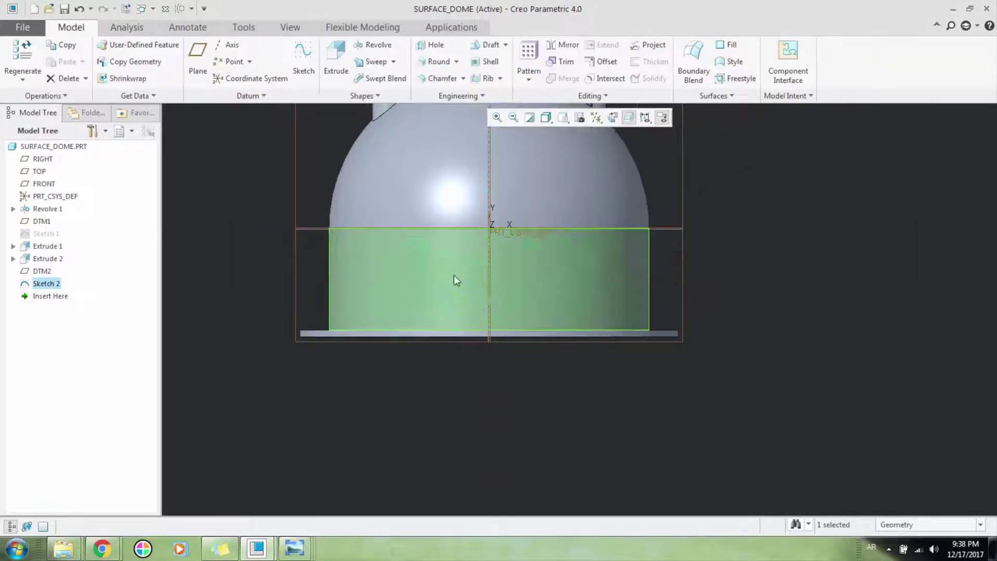
Start an Offset of the front half of the cylindrical wall surface beneath the dome.
mouse_move(454, 275)
middle_down()
mouse_move(550, 270)
mouse_move(468, 300)
mouse_move(445, 261)
middle_up()
scroll(467, 298, down, 2)
scroll(445, 262, down, 3)
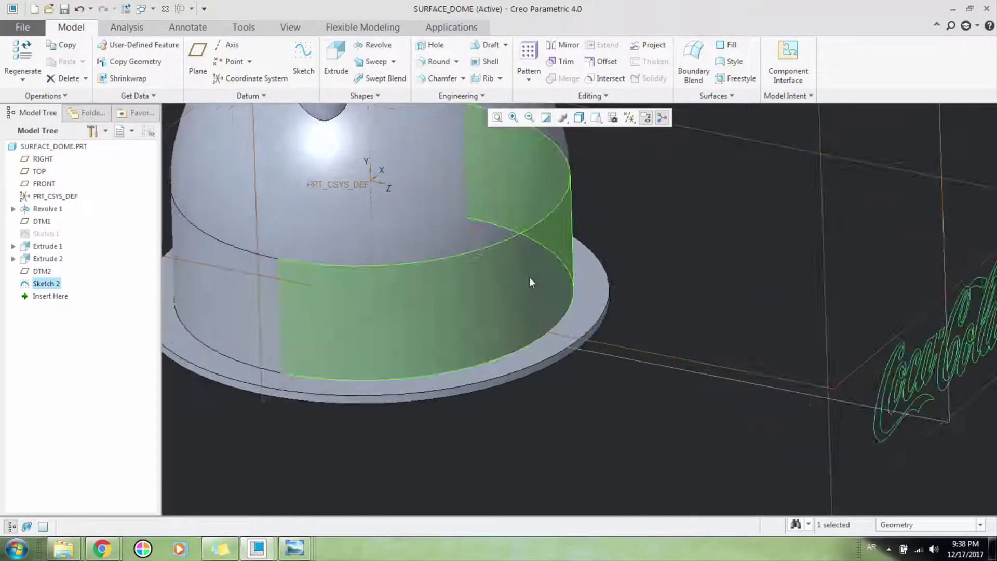
scroll(492, 315, up, 3)
click(494, 316)
scroll(494, 313, up, 3)
scroll(495, 306, down, 1)
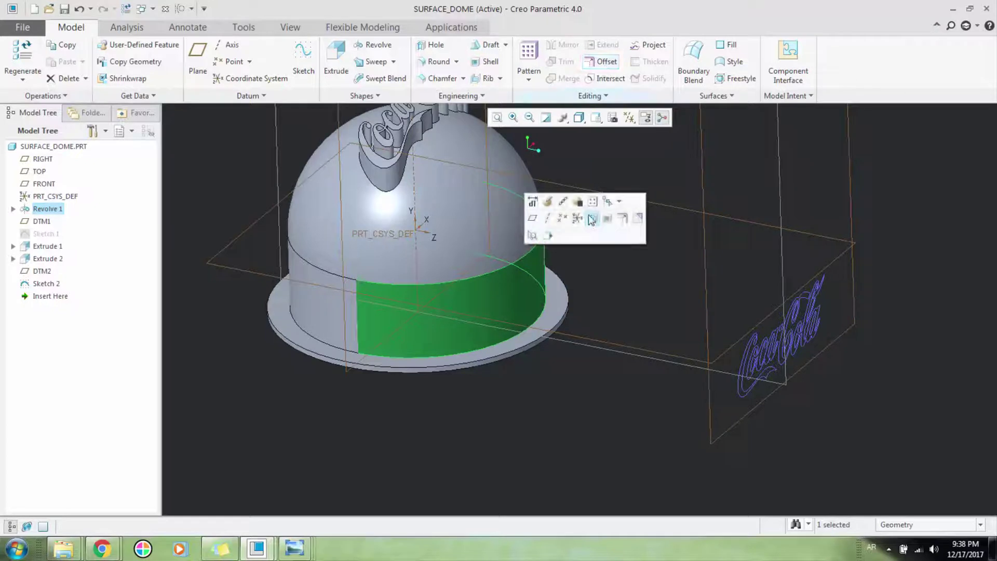
click(506, 418)
click(528, 280)
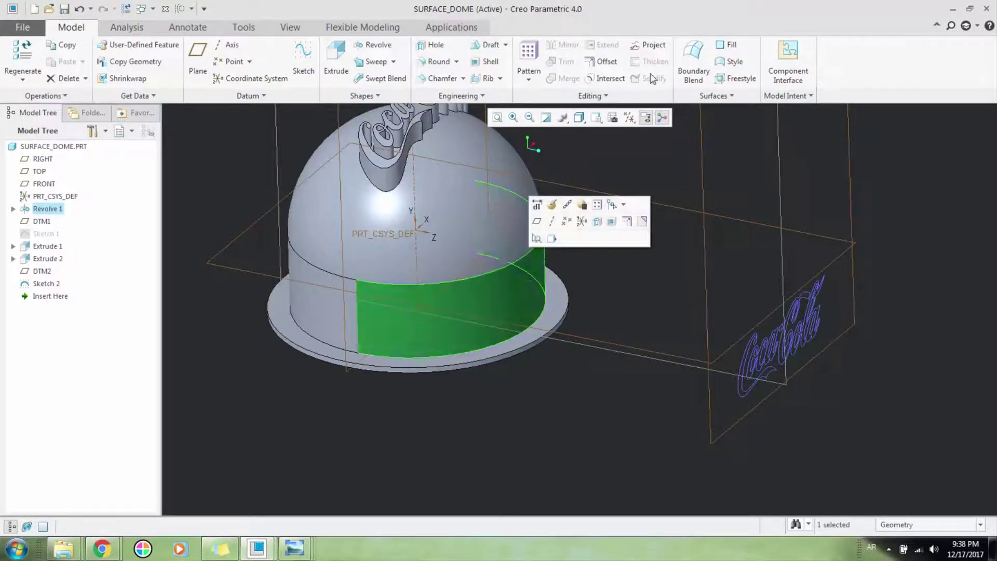
click(605, 62)
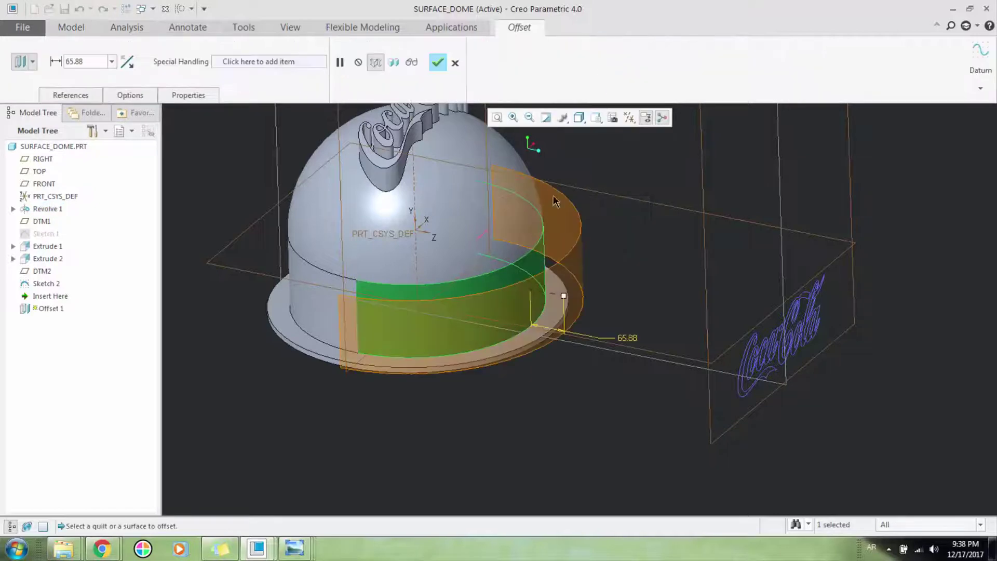
Change the offset to the drafted type and use the Coca-Cola logo sketch as its boundary.
scroll(488, 308, down, 3)
scroll(488, 308, up, 2)
scroll(419, 304, down, 2)
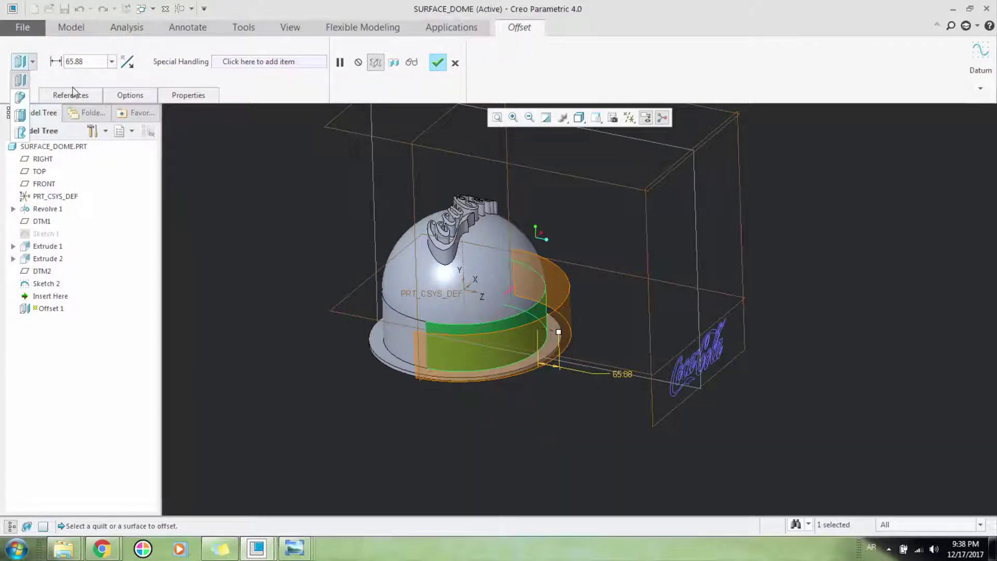
click(22, 99)
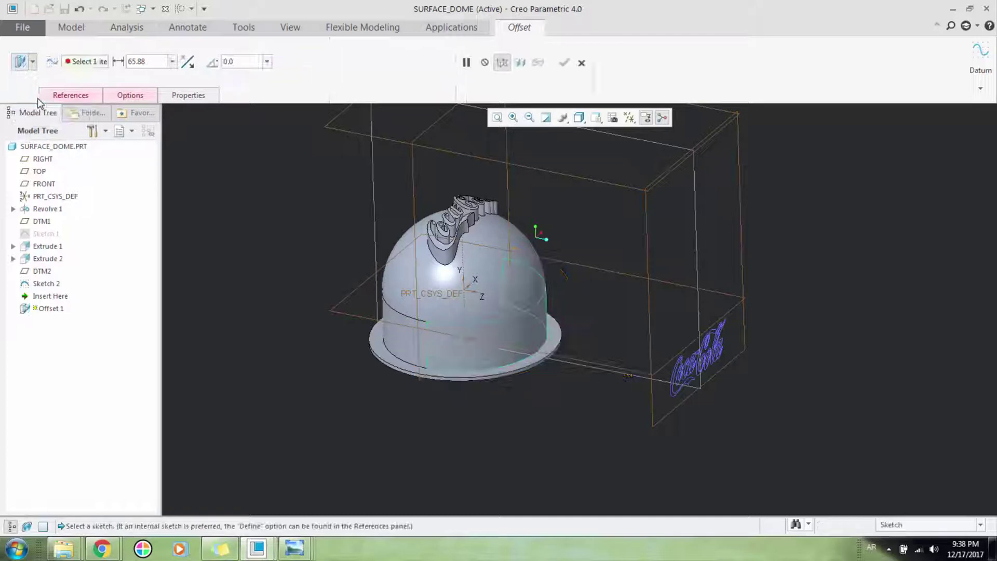
scroll(529, 378, up, 3)
scroll(527, 367, down, 3)
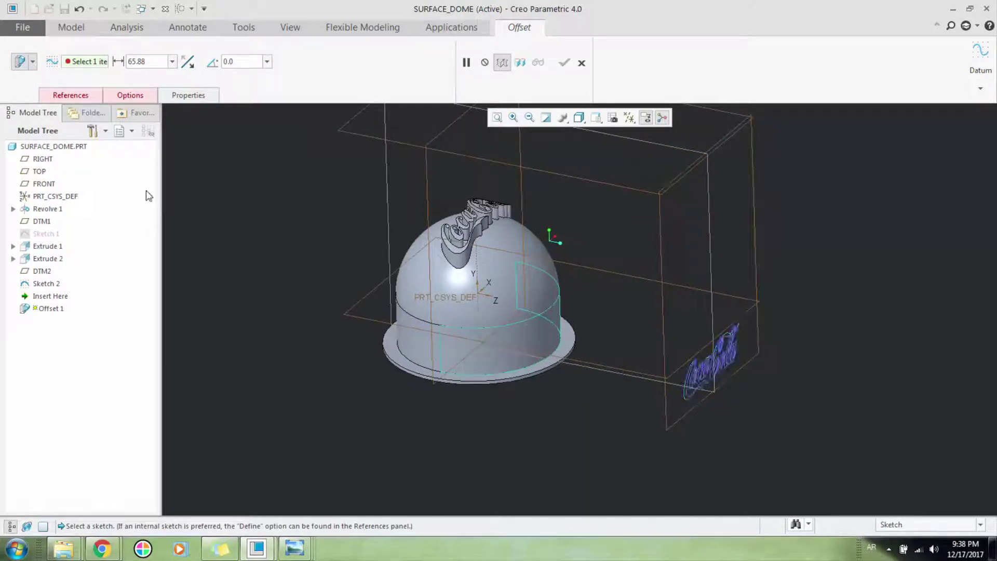
scroll(438, 313, up, 3)
scroll(504, 355, down, 3)
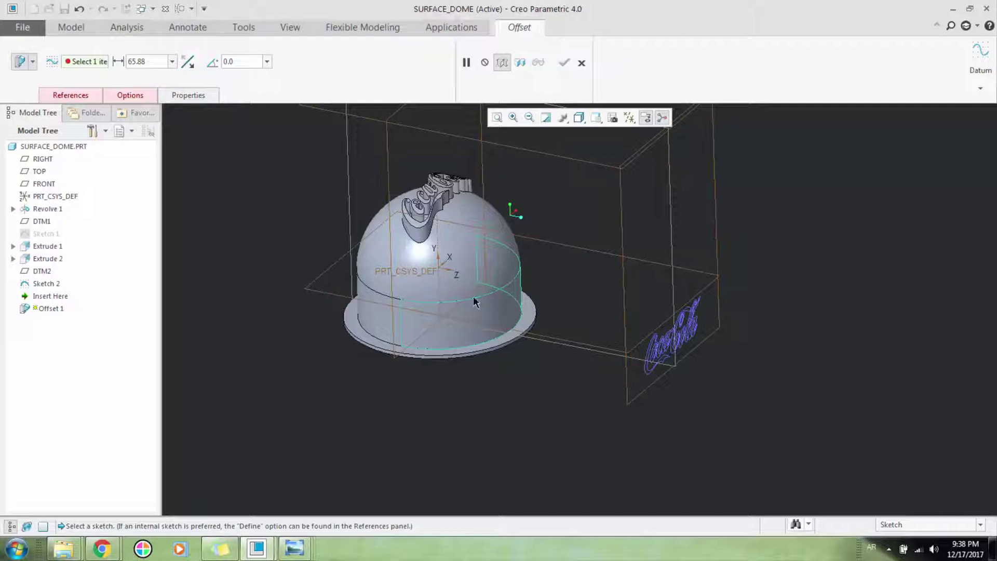
click(655, 356)
Set the logo's offset height to 10 and complete the offset feature.
scroll(423, 306, down, 5)
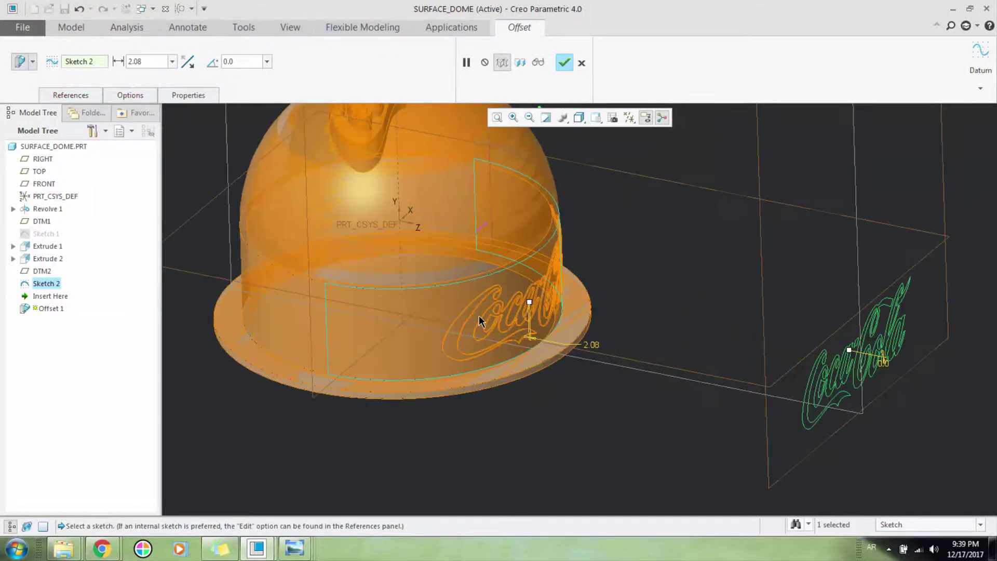
middle_drag(423, 306, 556, 318)
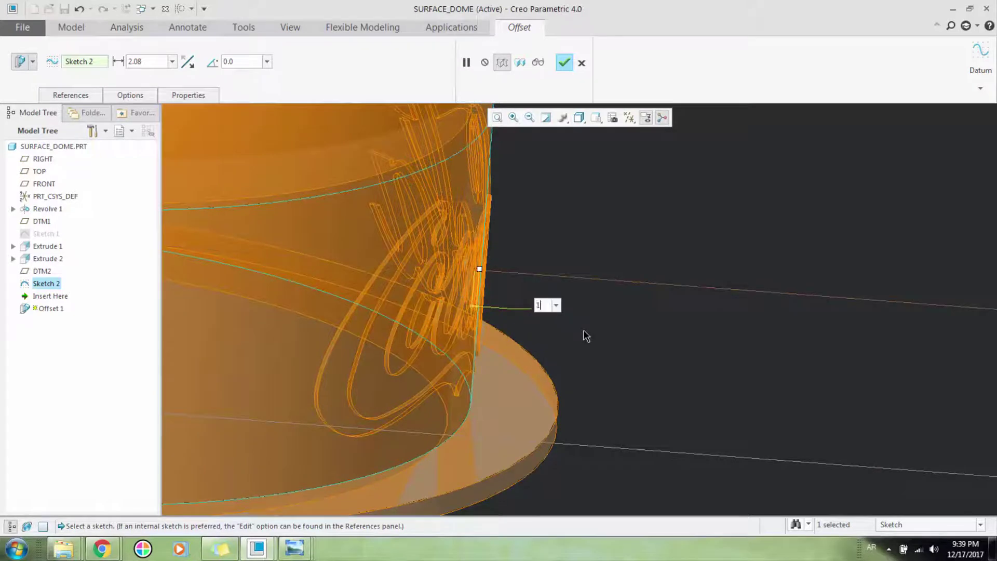
key(Return)
scroll(630, 378, down, 5)
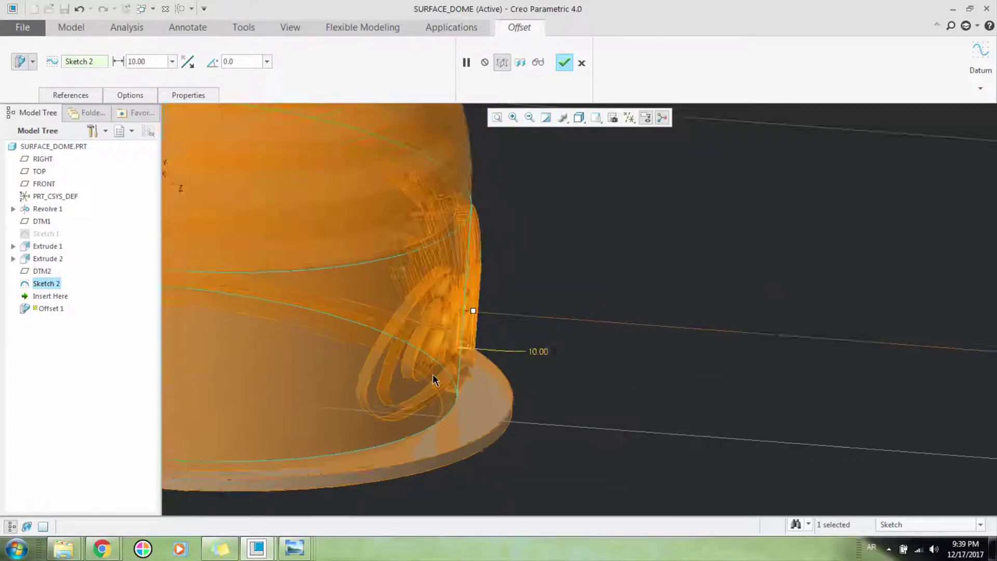
scroll(316, 210, down, 3)
scroll(316, 210, up, 2)
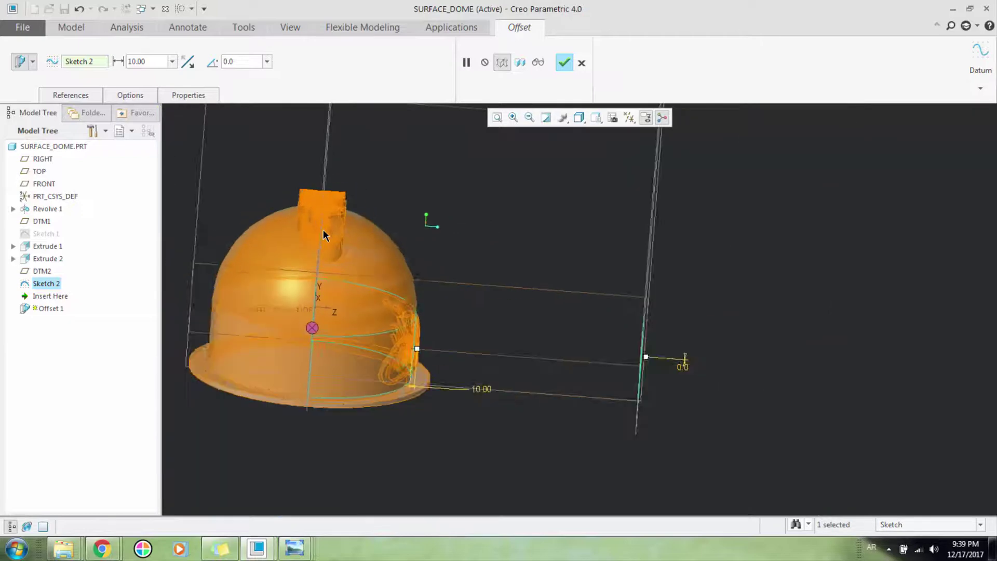
scroll(323, 229, down, 2)
middle_drag(407, 347, 362, 213)
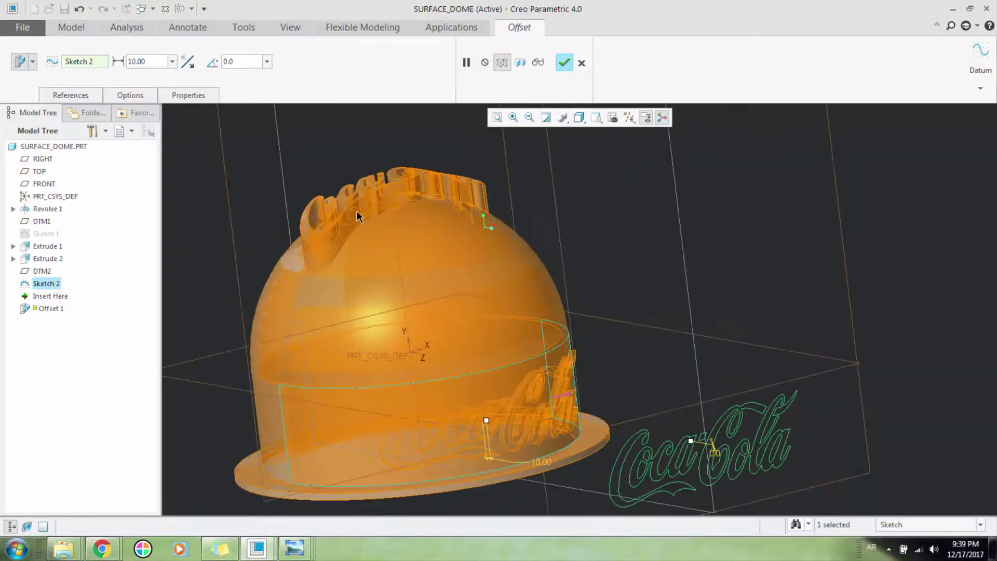
scroll(358, 213, up, 2)
scroll(382, 333, down, 3)
middle_drag(384, 334, 540, 140)
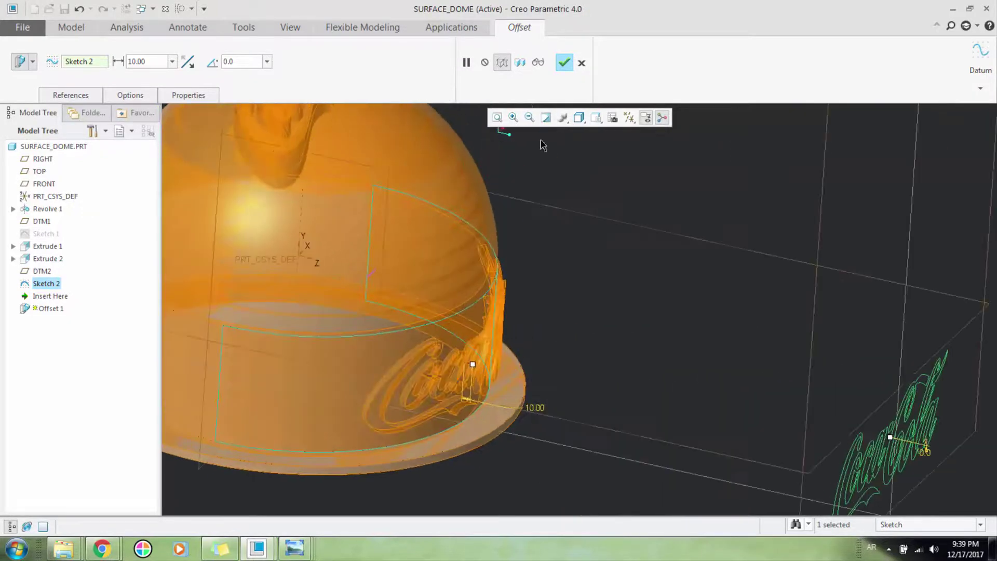
click(565, 63)
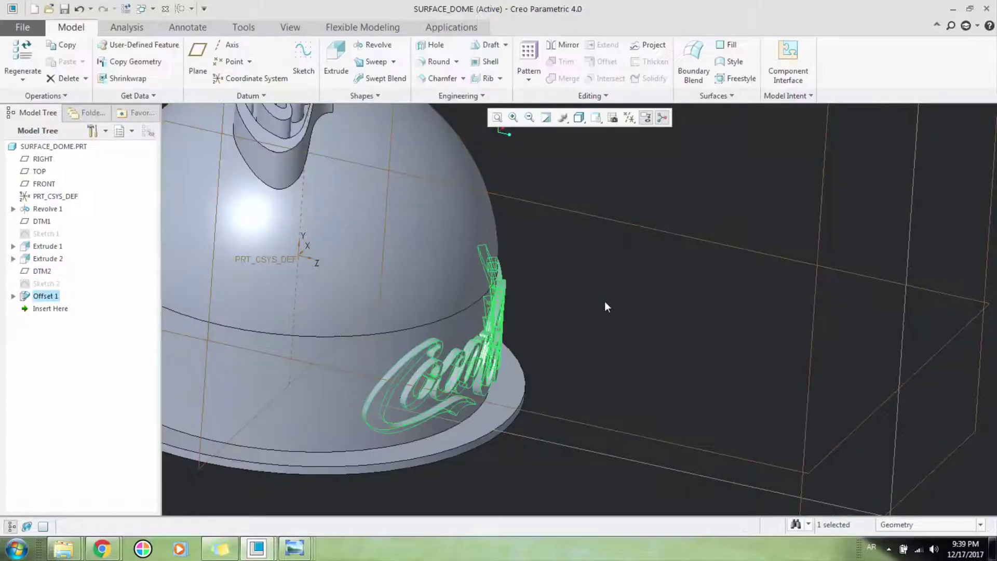
Examine the raised logo on the cylindrical wall from several angles and distances.
scroll(524, 295, up, 4)
mouse_move(525, 294)
middle_down()
mouse_move(543, 290)
mouse_move(385, 296)
mouse_move(554, 306)
mouse_move(587, 318)
mouse_move(540, 302)
mouse_move(492, 327)
mouse_move(562, 285)
mouse_move(623, 285)
mouse_move(577, 283)
mouse_move(521, 330)
mouse_move(498, 332)
mouse_move(485, 316)
mouse_move(540, 300)
mouse_move(519, 311)
mouse_move(534, 343)
mouse_move(514, 338)
mouse_move(526, 328)
mouse_move(507, 314)
mouse_move(482, 309)
mouse_move(475, 360)
mouse_move(473, 341)
mouse_move(438, 366)
mouse_move(482, 382)
mouse_move(469, 338)
mouse_move(436, 328)
mouse_move(452, 334)
middle_up()
scroll(520, 330, up, 3)
scroll(475, 360, up, 1)
scroll(438, 366, up, 2)
scroll(439, 366, down, 3)
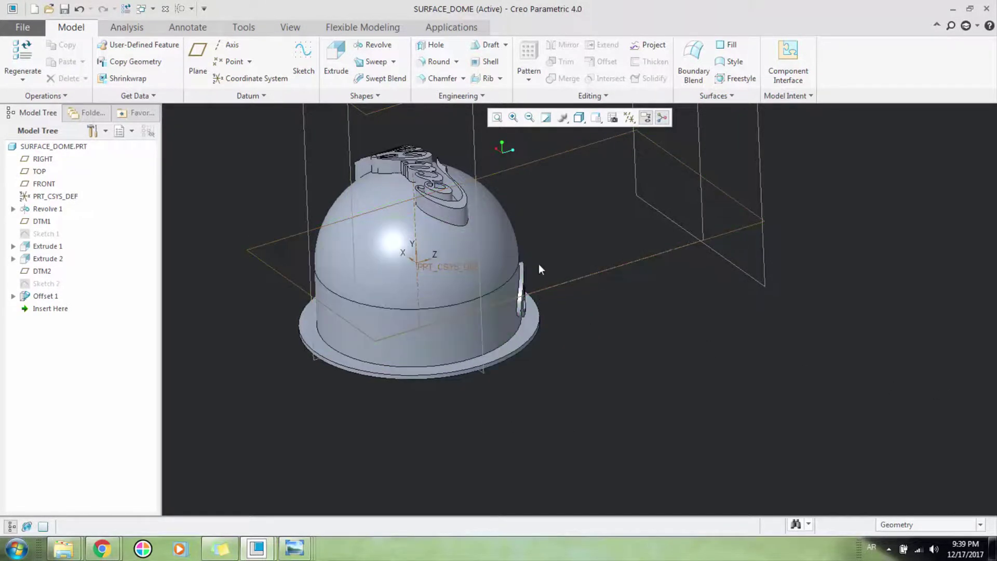
scroll(489, 324, up, 3)
scroll(485, 319, down, 5)
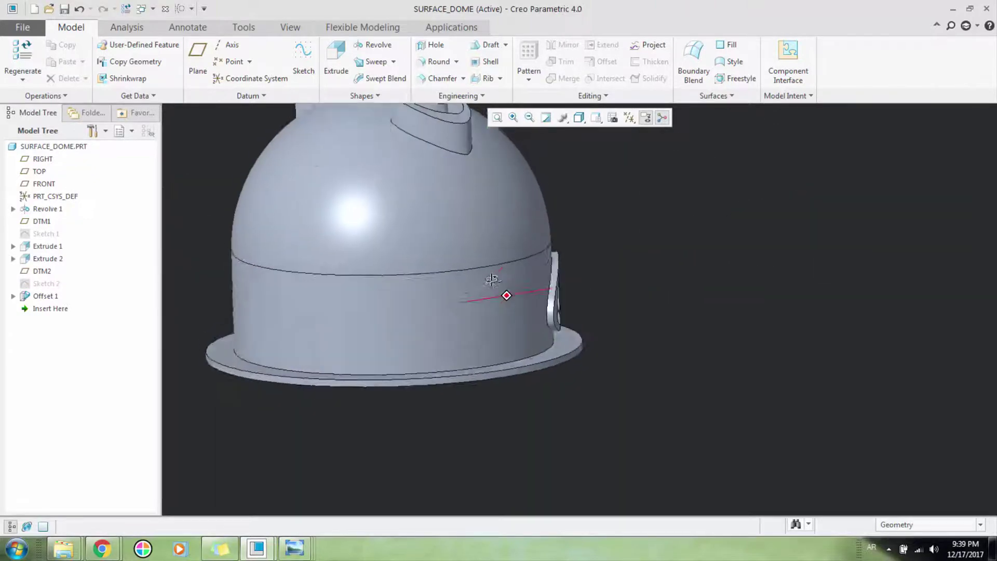
mouse_move(504, 291)
middle_down()
mouse_move(502, 276)
mouse_move(524, 262)
middle_up()
scroll(414, 372, up, 4)
middle_drag(443, 316, 478, 381)
shift+middle_drag(343, 316, 313, 286)
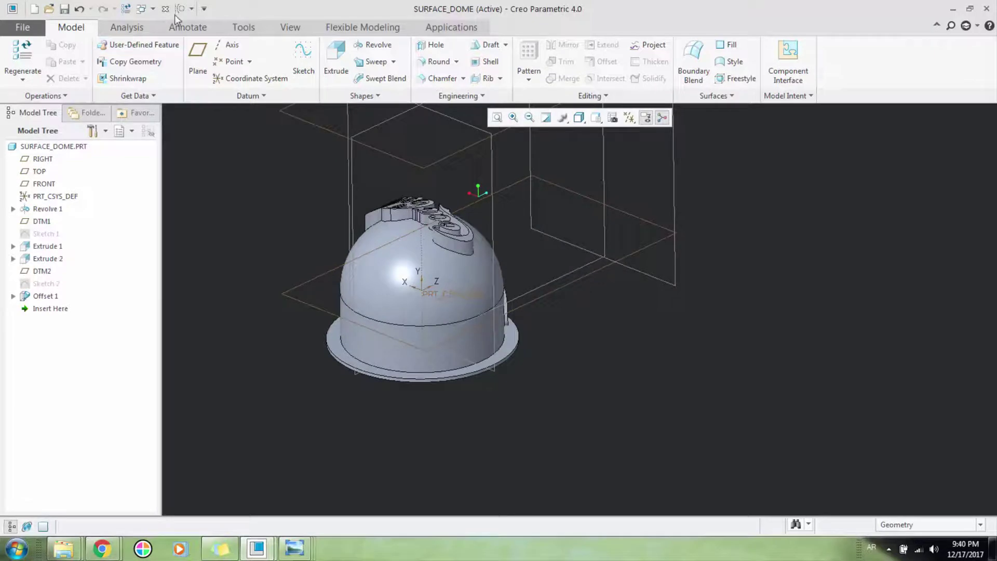
Switch to the SURFACE_2 part and start a sketch on its datum plane DTM1 over the wavy surface.
click(148, 9)
click(190, 36)
mouse_move(416, 256)
middle_down()
mouse_move(456, 225)
mouse_move(451, 258)
mouse_move(460, 220)
mouse_move(423, 294)
mouse_move(438, 316)
mouse_move(358, 247)
middle_up()
click(358, 246)
scroll(315, 298, down, 2)
scroll(315, 298, up, 2)
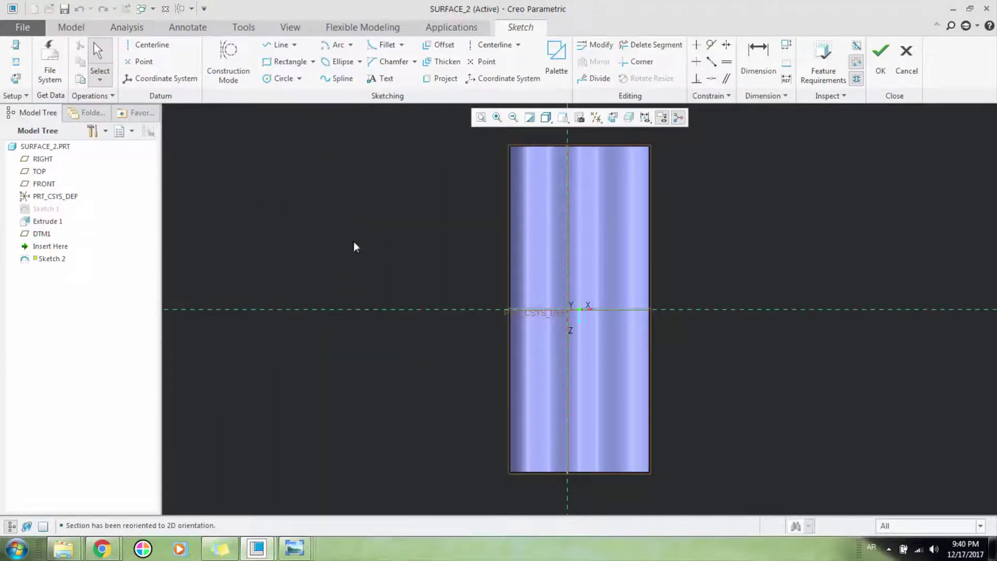
Reorient the sketch view so the RIGHT reference plane faces Top.
right_click(371, 229)
click(243, 178)
click(918, 253)
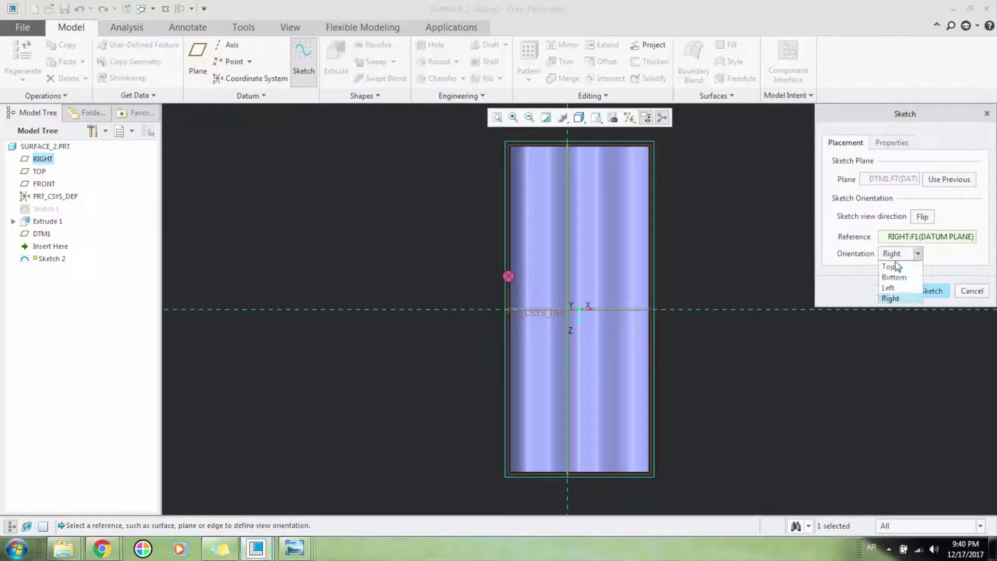
click(894, 263)
click(931, 291)
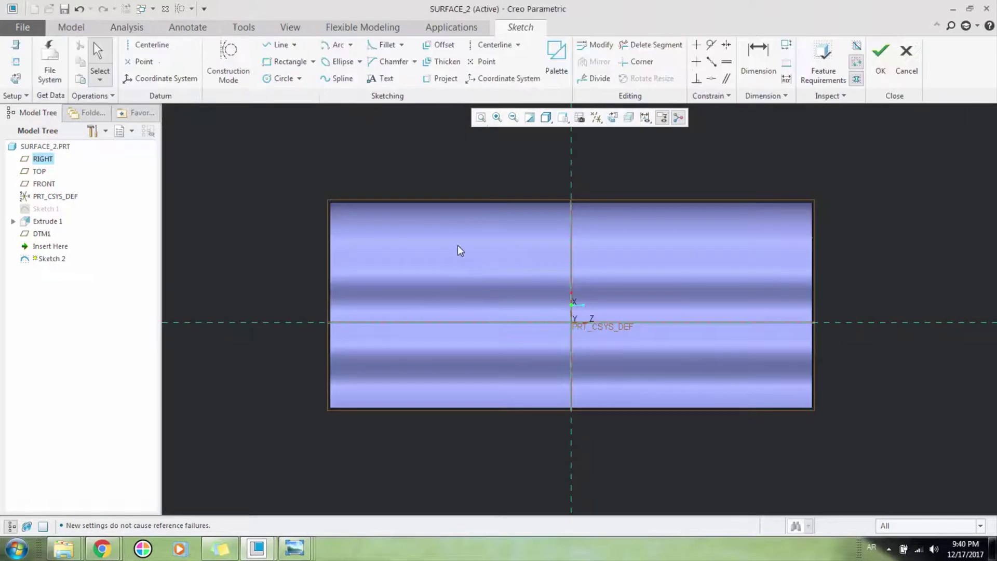
Paste the copied logo into the sketch, centre it on the vertical reference, enlarge it across most of the surface, and finish the sketch.
right_click(457, 245)
click(541, 285)
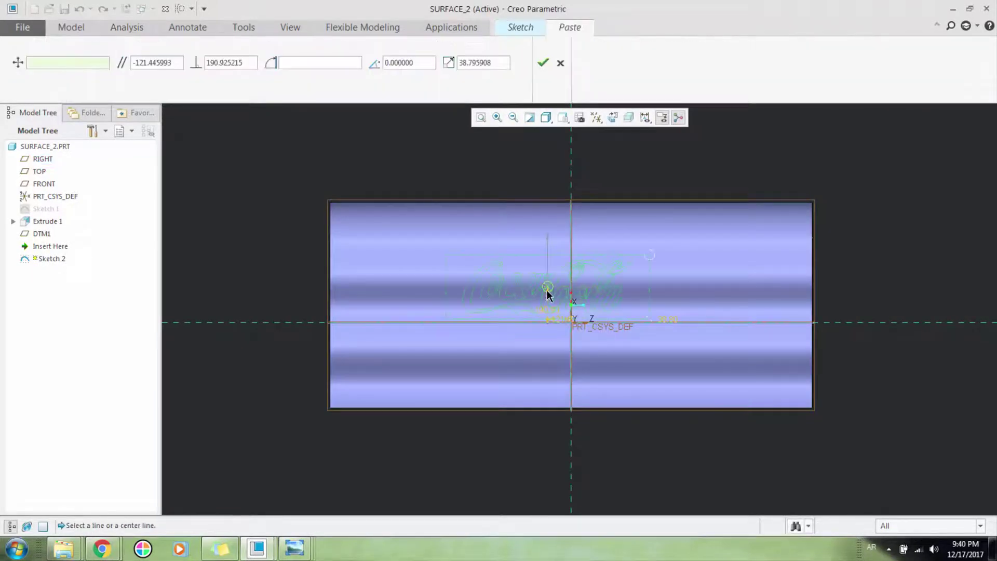
click(571, 315)
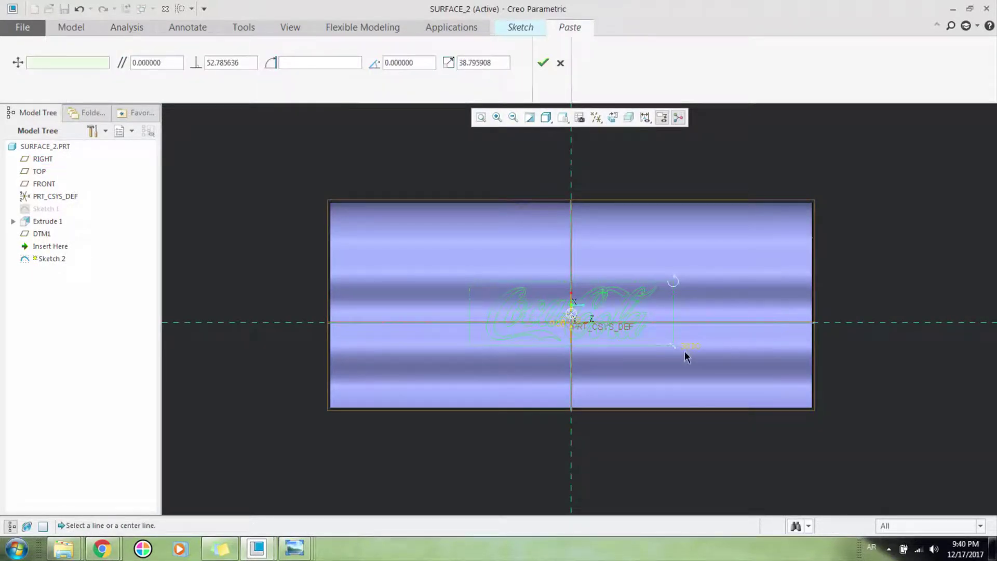
drag(673, 345, 761, 419)
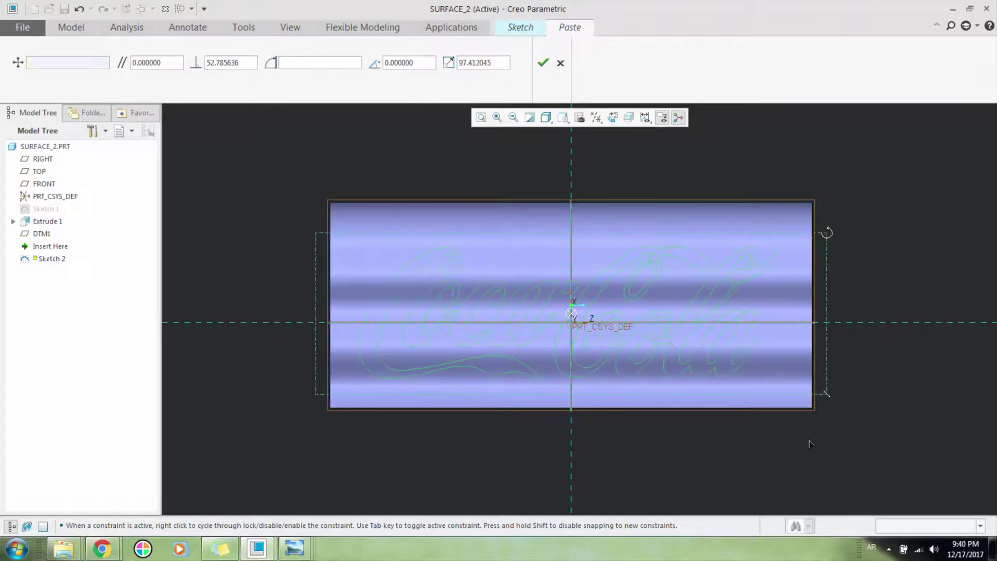
click(542, 64)
click(883, 65)
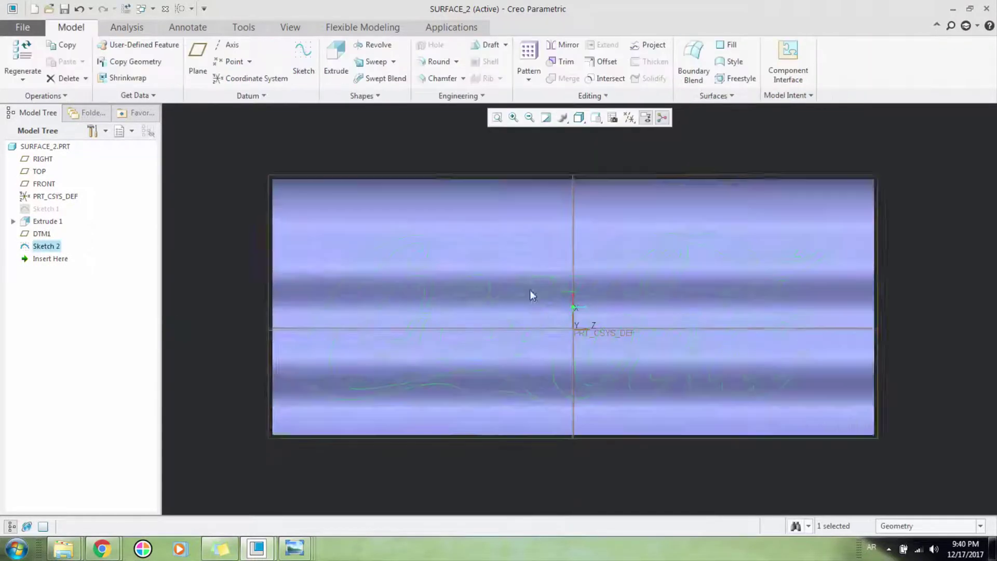
Start an Offset with draft on the wavy surface, using the Coca-Cola sketch as its boundary.
mouse_move(532, 295)
middle_down()
mouse_move(586, 216)
mouse_move(574, 304)
mouse_move(430, 314)
mouse_move(632, 271)
middle_up()
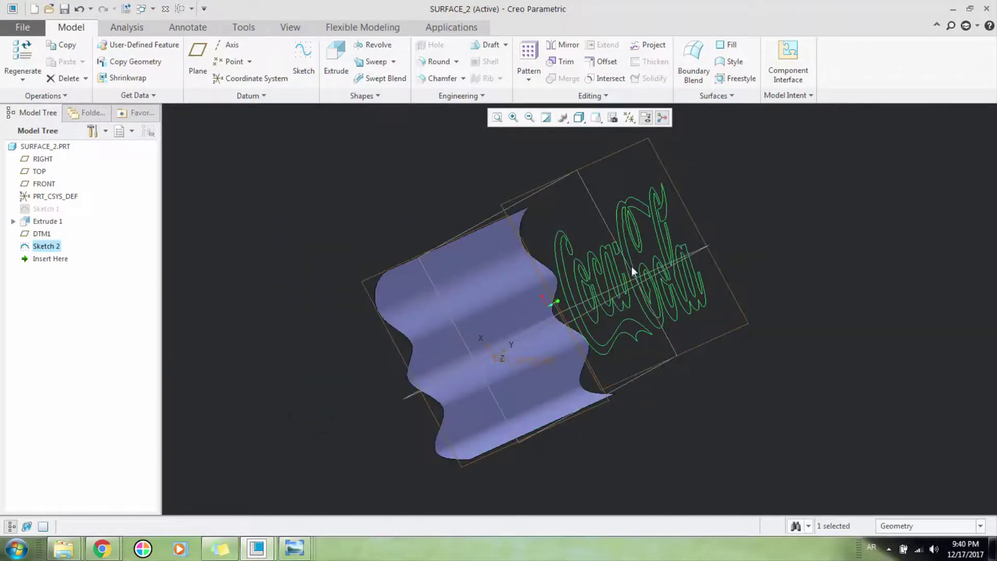
click(429, 313)
click(606, 64)
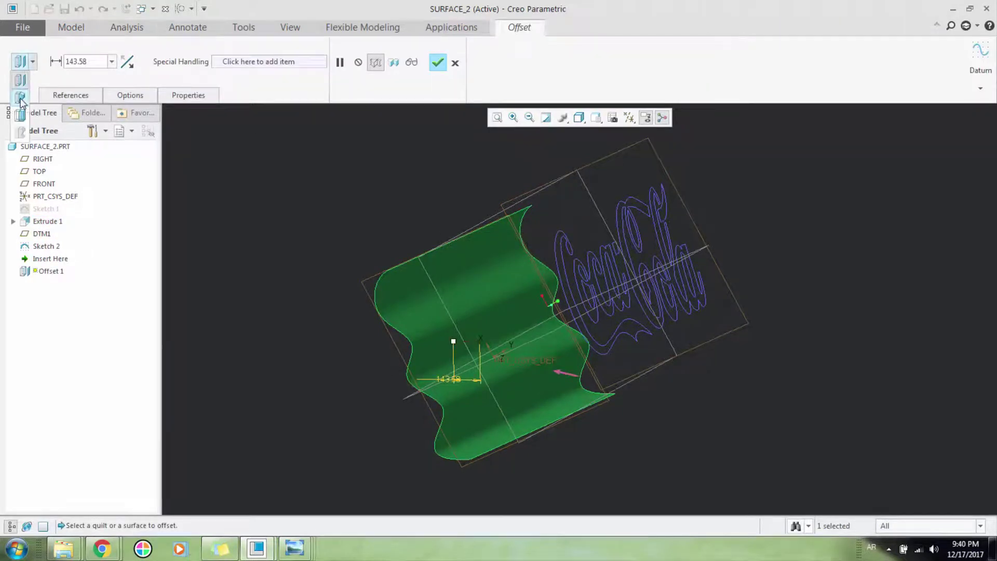
click(20, 97)
middle_drag(421, 321, 420, 358)
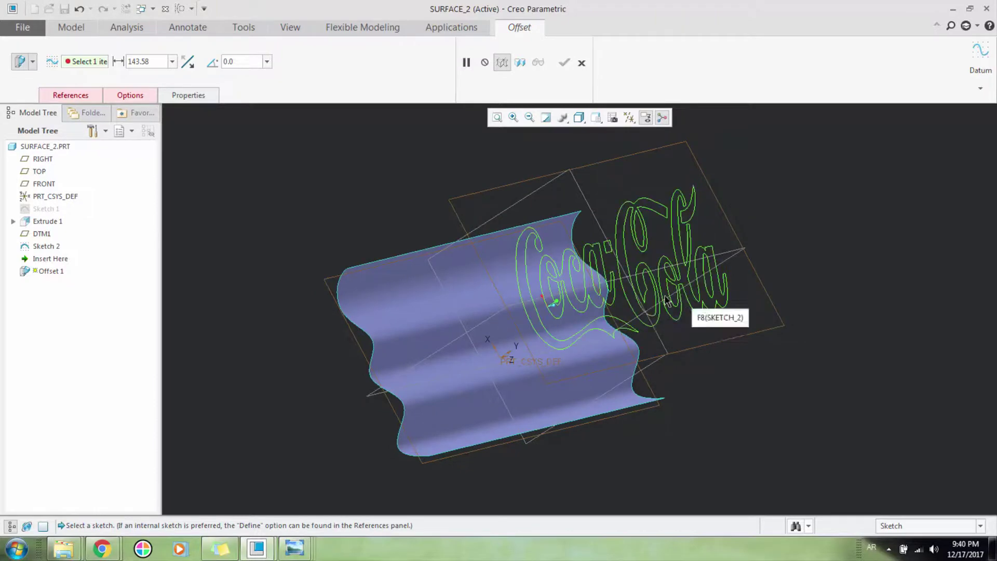
click(640, 305)
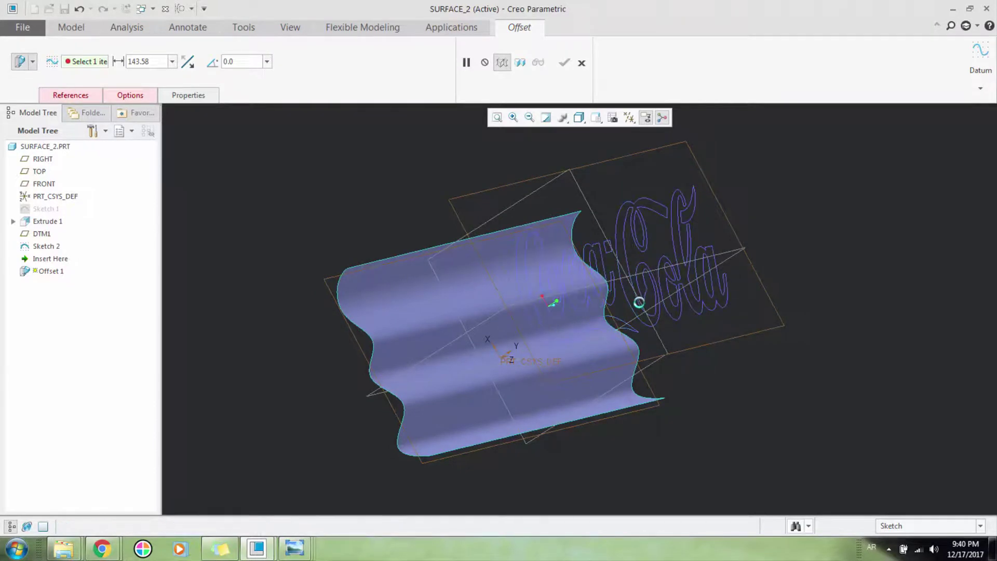
Examine the preview of the logo offset on the wavy surface up close and from different angles.
mouse_move(454, 341)
middle_down()
mouse_move(418, 310)
mouse_move(377, 373)
mouse_move(490, 443)
middle_up()
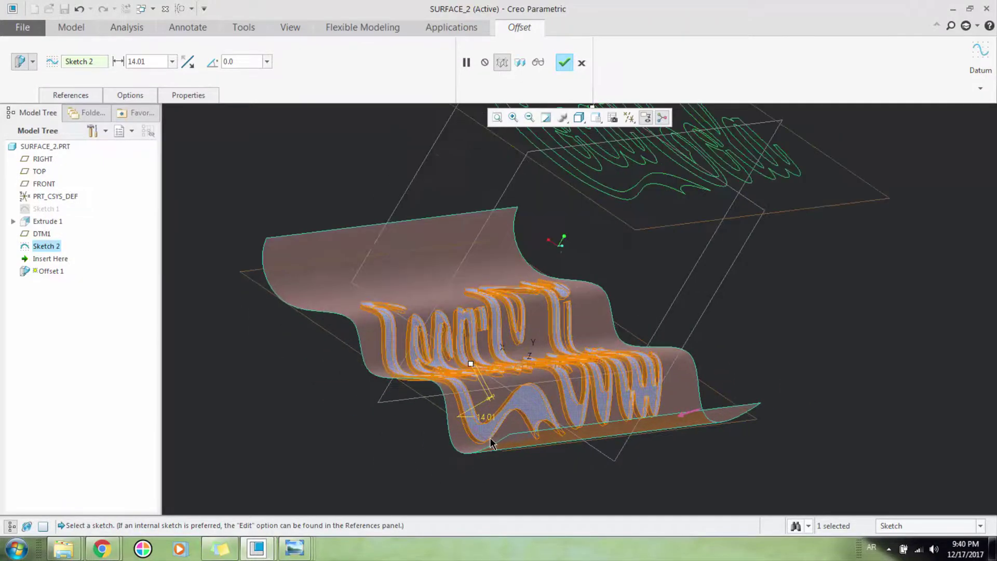
double_click(482, 417)
scroll(375, 369, down, 6)
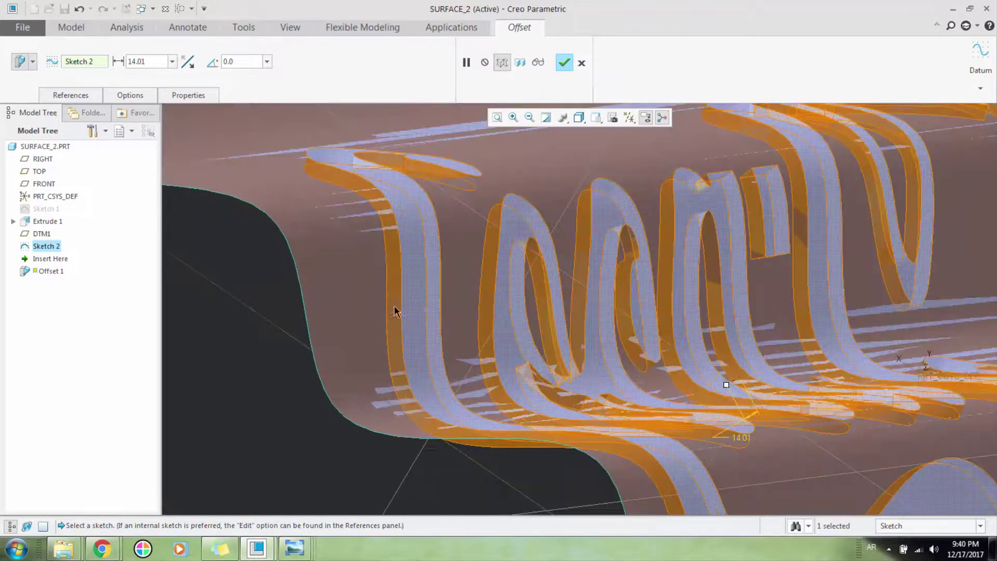
middle_drag(397, 310, 375, 354)
scroll(376, 353, up, 6)
mouse_move(490, 327)
middle_down()
mouse_move(441, 335)
mouse_move(410, 358)
mouse_move(400, 318)
mouse_move(412, 316)
mouse_move(394, 334)
mouse_move(481, 357)
mouse_move(490, 370)
middle_up()
scroll(410, 358, down, 4)
scroll(394, 334, up, 3)
Adjust the logo's offset distance to 23 and complete the offset feature on the wavy surface.
drag(526, 334, 493, 355)
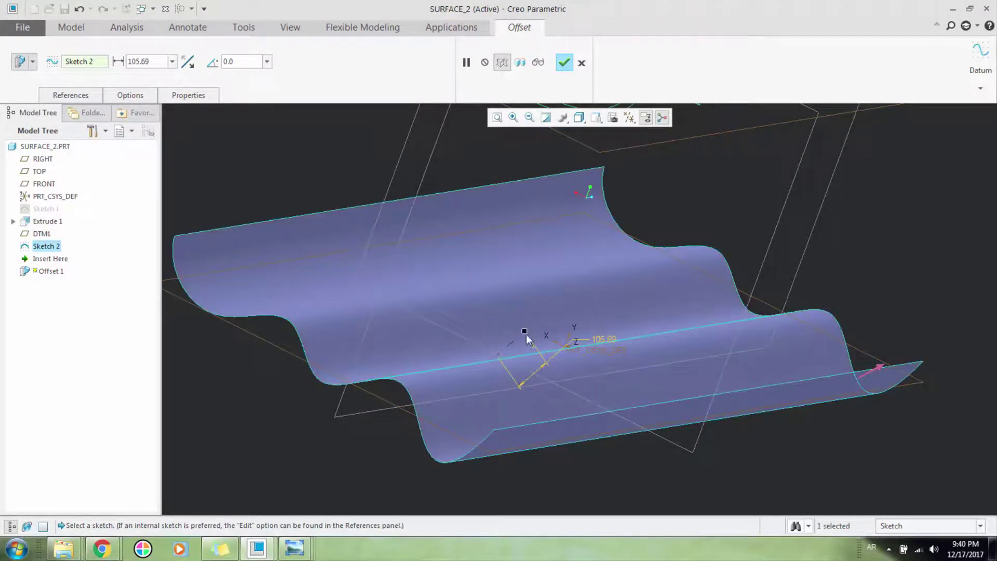
drag(491, 364, 505, 358)
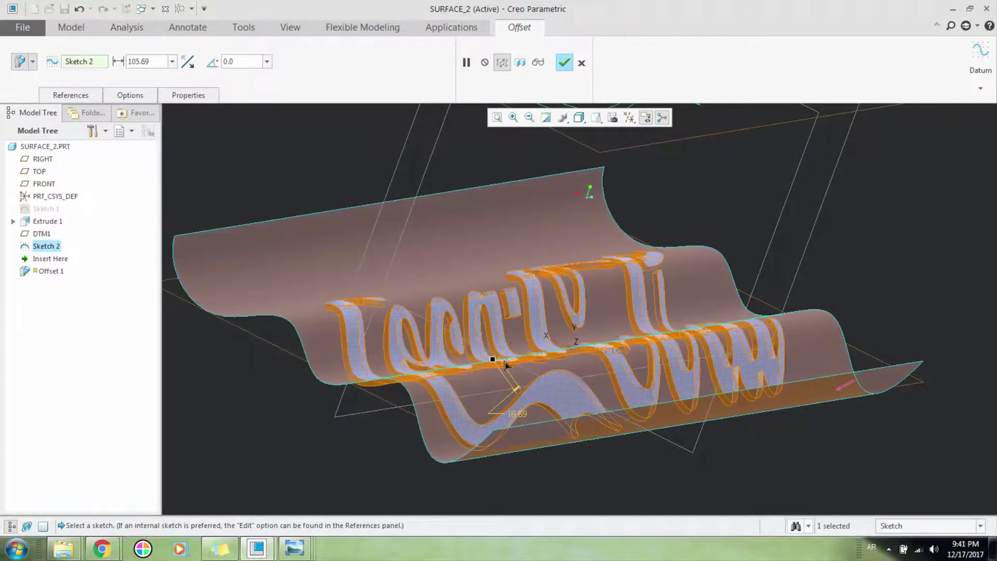
scroll(504, 367, up, 2)
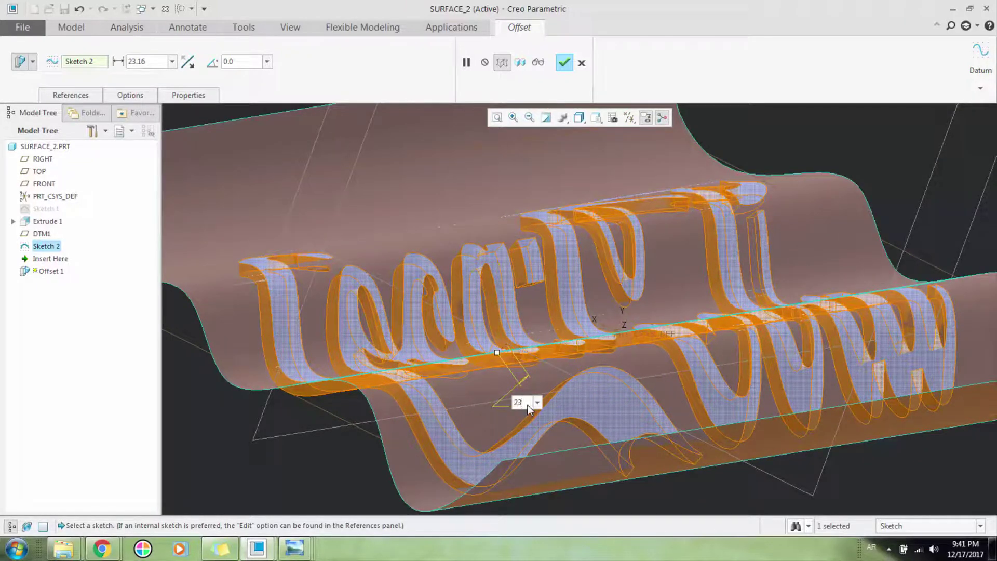
key(Return)
click(564, 63)
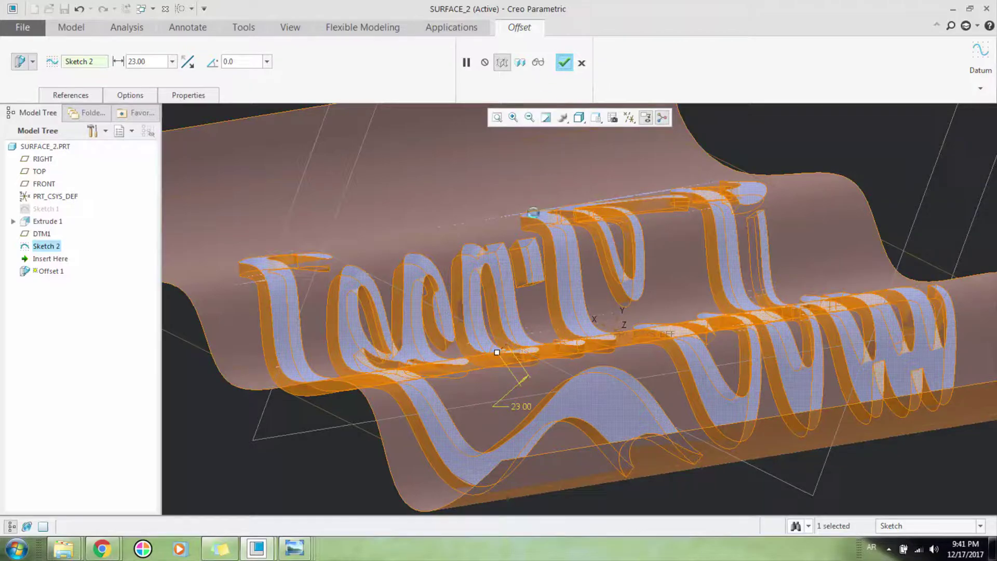
Examine the finished logo relief on the wavy surface from several angles and distances, checking both words and the letter walls.
scroll(363, 344, down, 3)
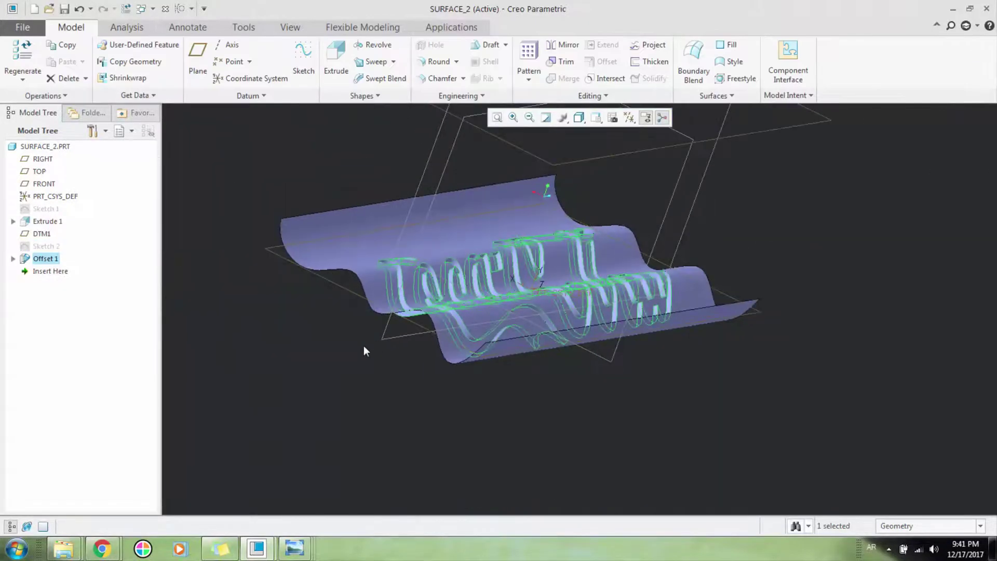
scroll(388, 283, up, 8)
middle_drag(410, 260, 570, 294)
scroll(630, 265, down, 10)
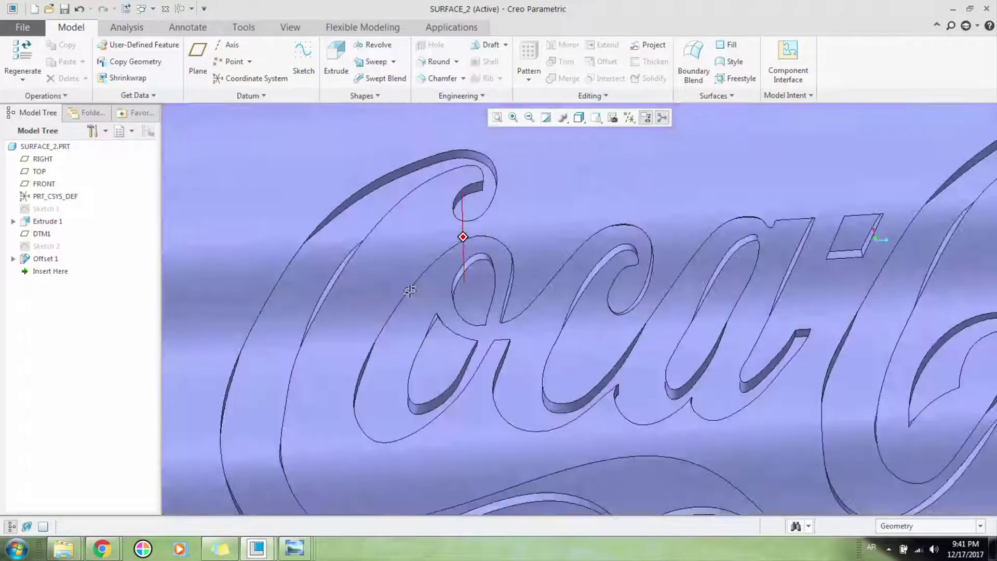
scroll(366, 332, up, 4)
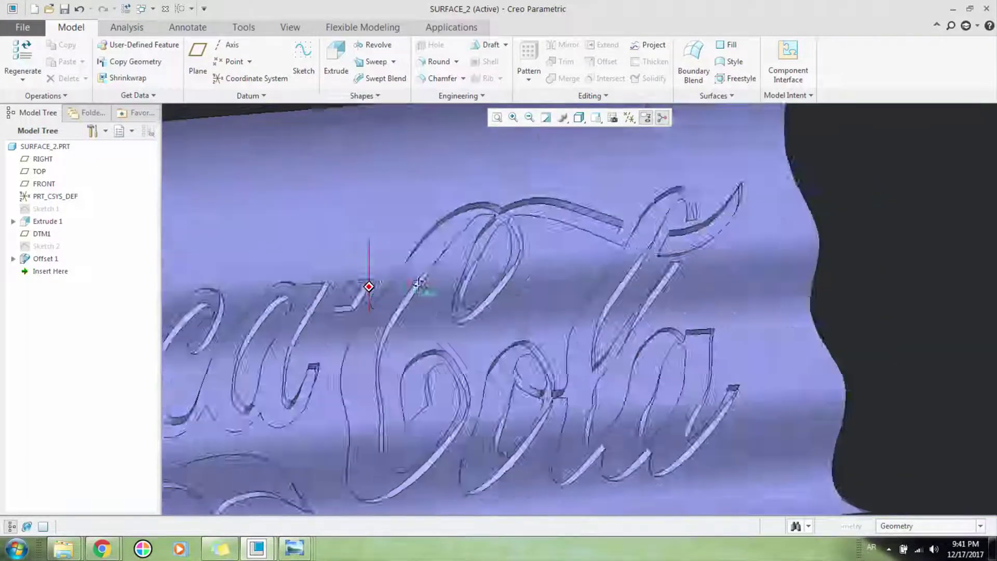
scroll(367, 288, down, 10)
scroll(411, 303, up, 6)
shift+middle_drag(416, 306, 356, 325)
scroll(446, 314, down, 5)
scroll(426, 328, up, 4)
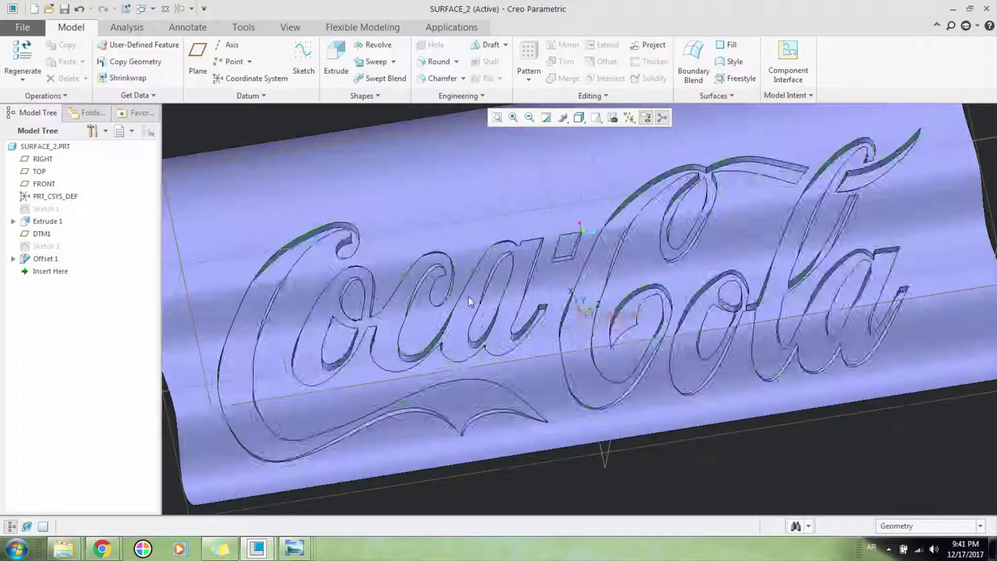
middle_drag(469, 301, 487, 291)
scroll(483, 292, down, 4)
scroll(364, 415, down, 4)
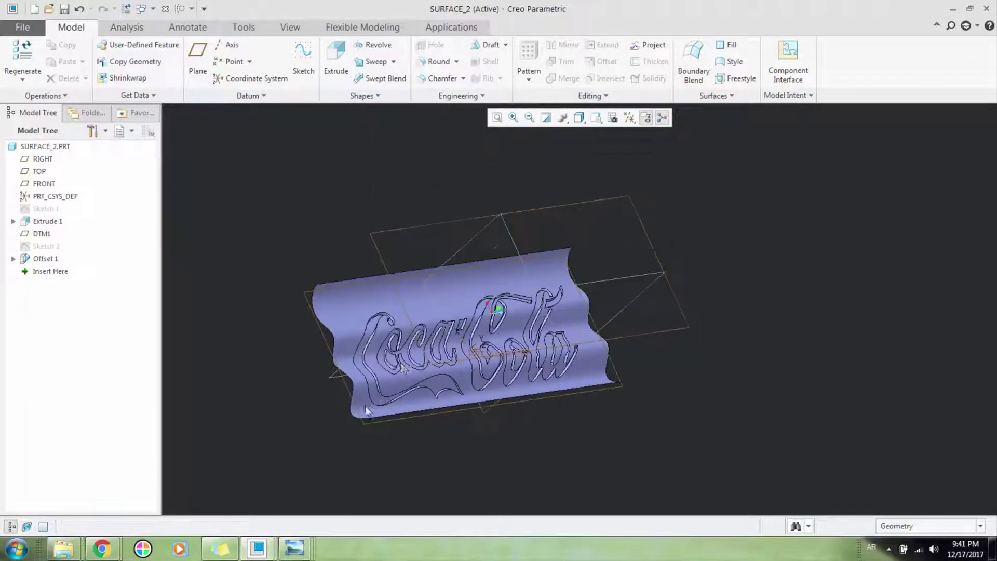
middle_drag(408, 366, 426, 329)
scroll(452, 330, up, 5)
middle_drag(495, 307, 470, 297)
scroll(480, 311, up, 4)
scroll(450, 326, down, 4)
scroll(450, 326, down, 4)
scroll(514, 301, up, 4)
scroll(435, 353, up, 4)
scroll(448, 344, down, 3)
scroll(487, 299, down, 3)
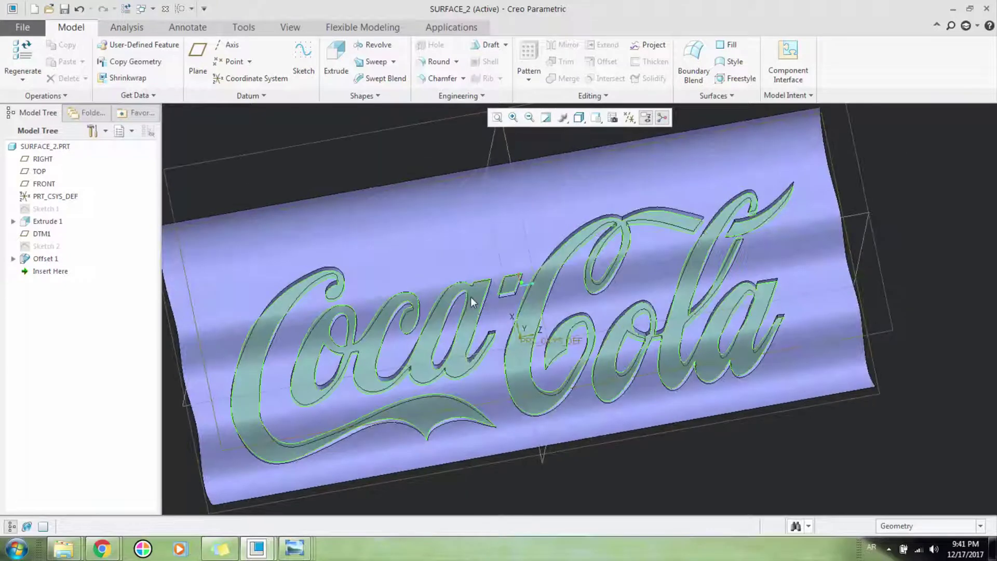